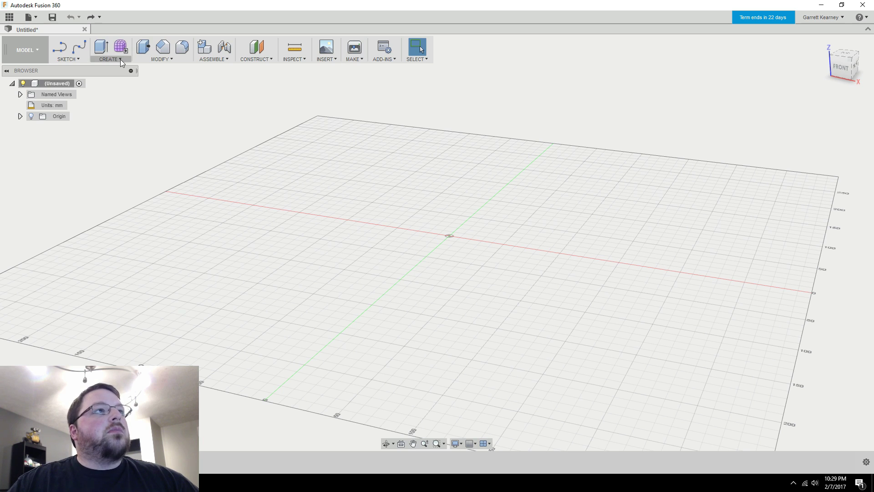
Step: Create a new form in the empty design to start sculpting
left_click(121, 61)
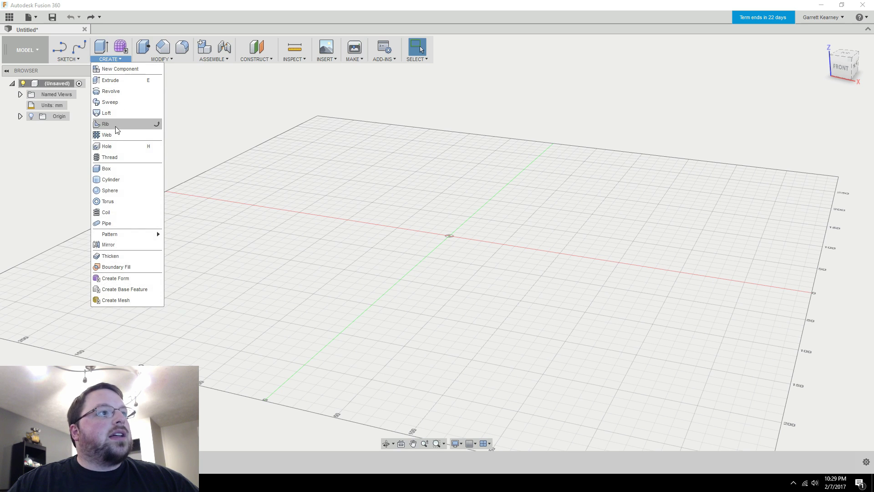
left_click(122, 278)
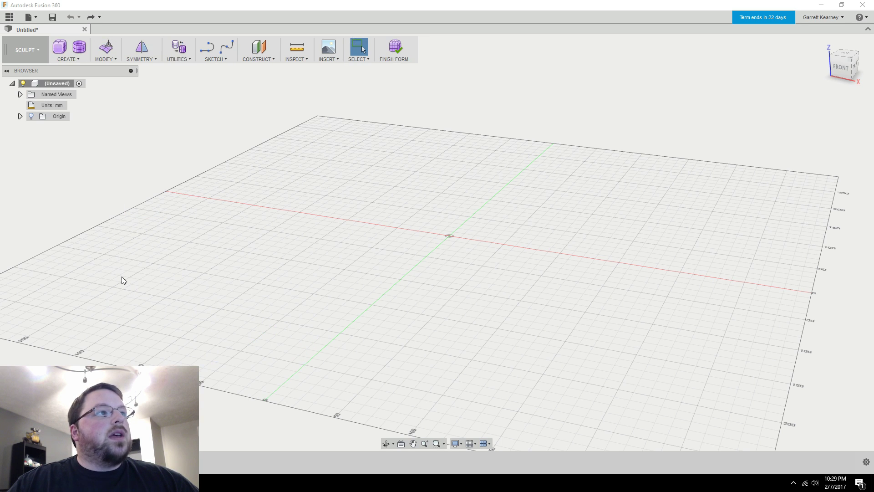
left_click(31, 57)
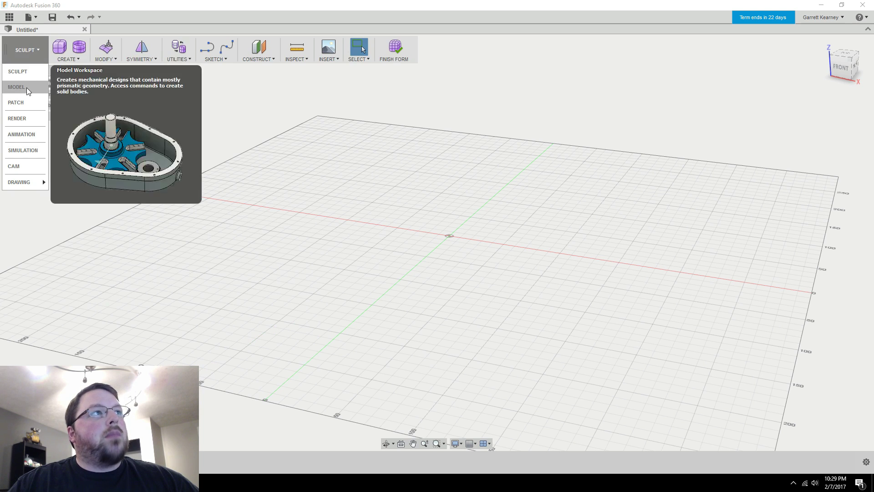
left_click(40, 51)
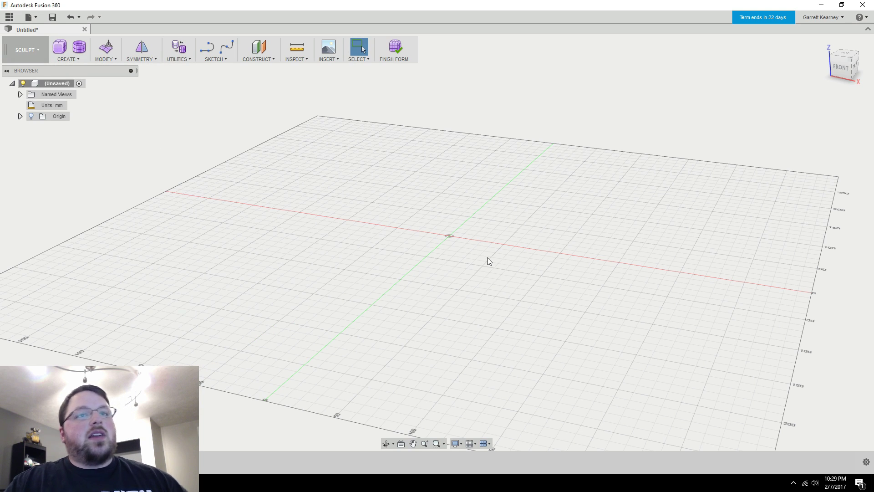
middle_click_drag(485, 252, 469, 243, "shift")
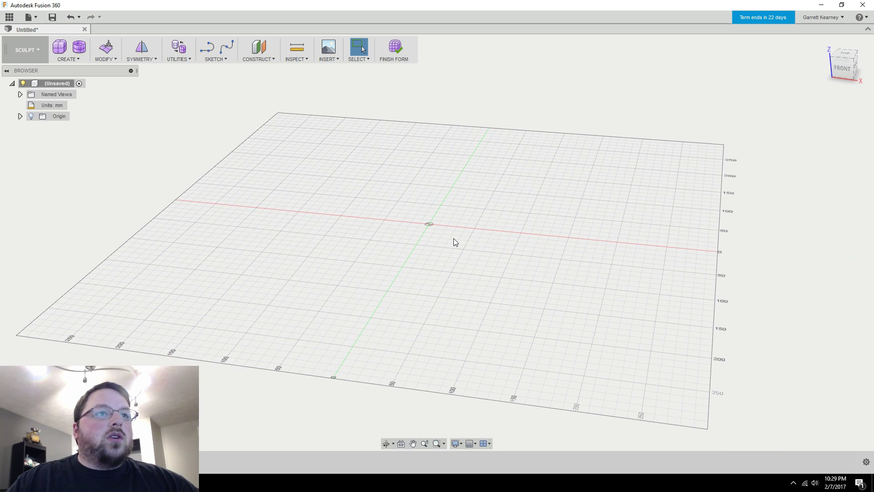
Step: Create a form cylinder centred on the origin of the horizontal plane, 100 mm in diameter and 50 mm high
left_click(67, 59)
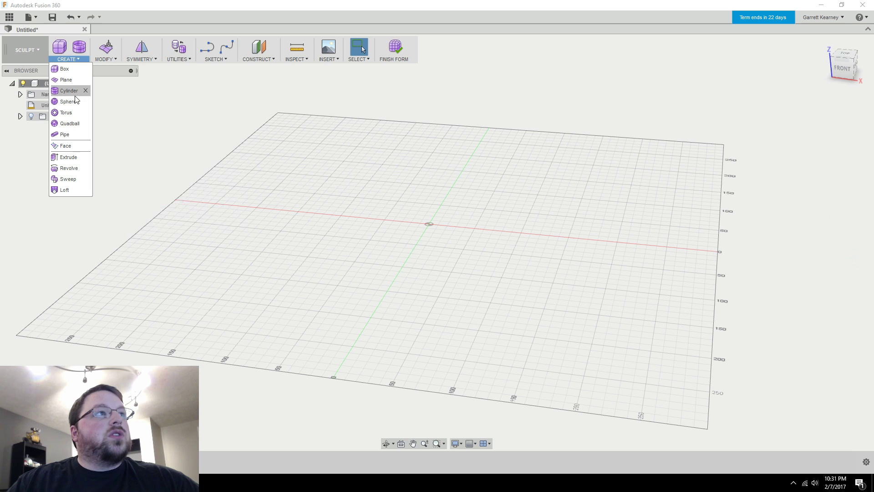
left_click(68, 93)
left_click(482, 216)
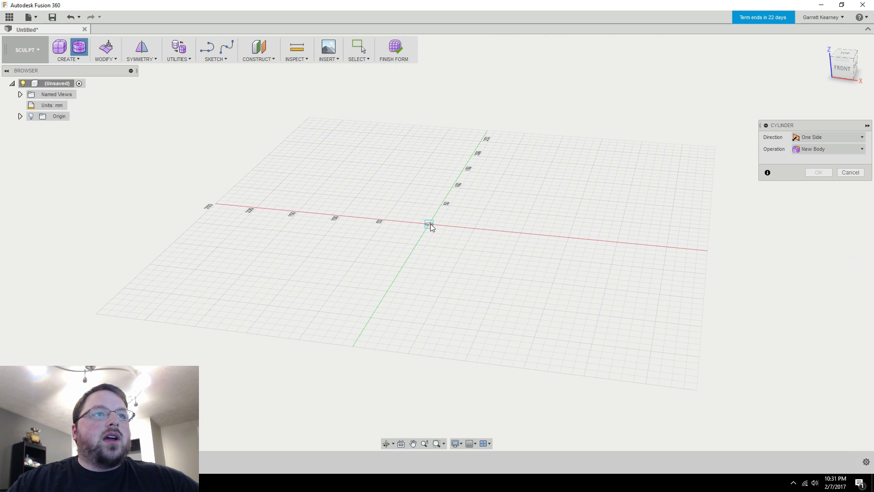
left_click(428, 223)
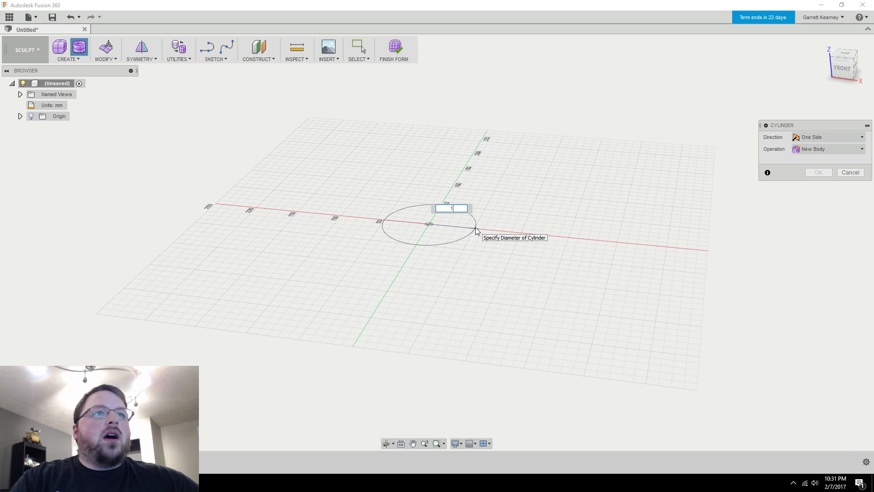
key("Return")
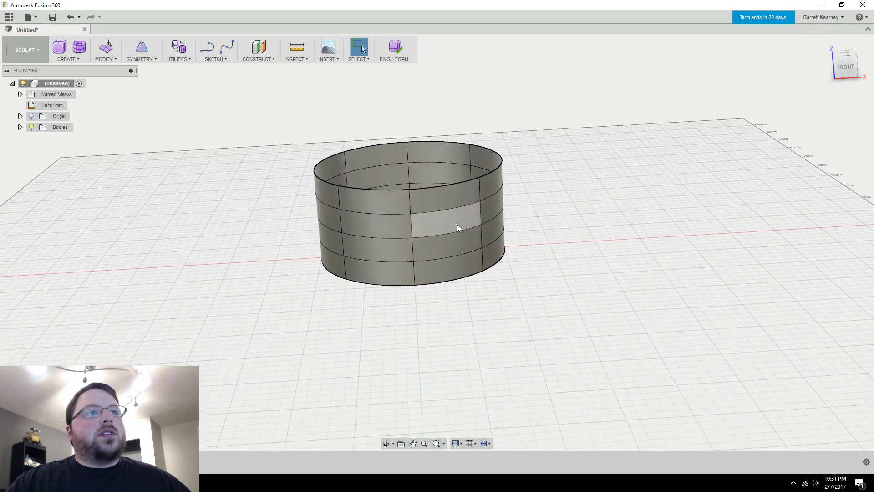
Step: Examine the cylinder from several angles, picking a single vertex and a single edge on its front wall
middle_click_drag(459, 224, 525, 248, "shift")
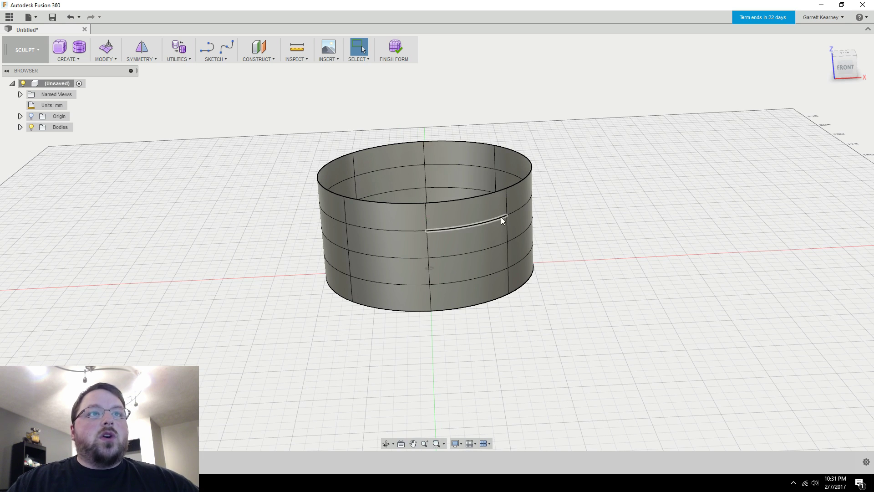
left_click(508, 267)
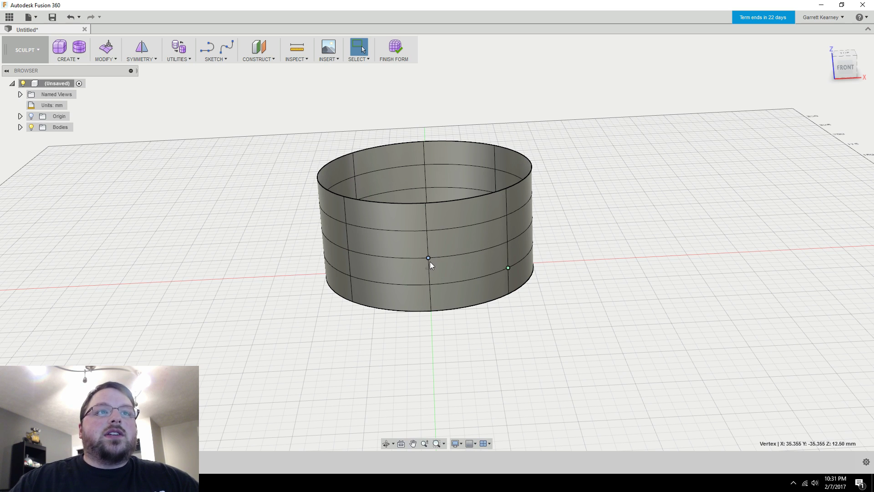
left_click(469, 253)
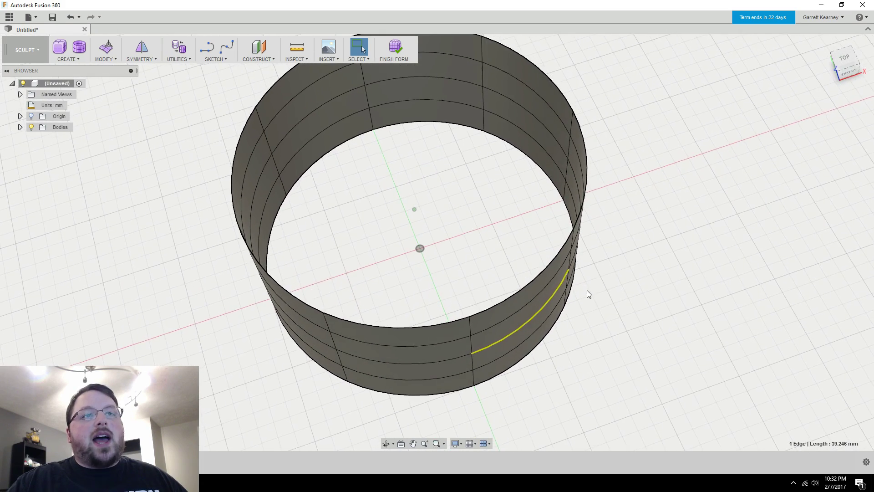
middle_click_drag(467, 335, 586, 288, "shift")
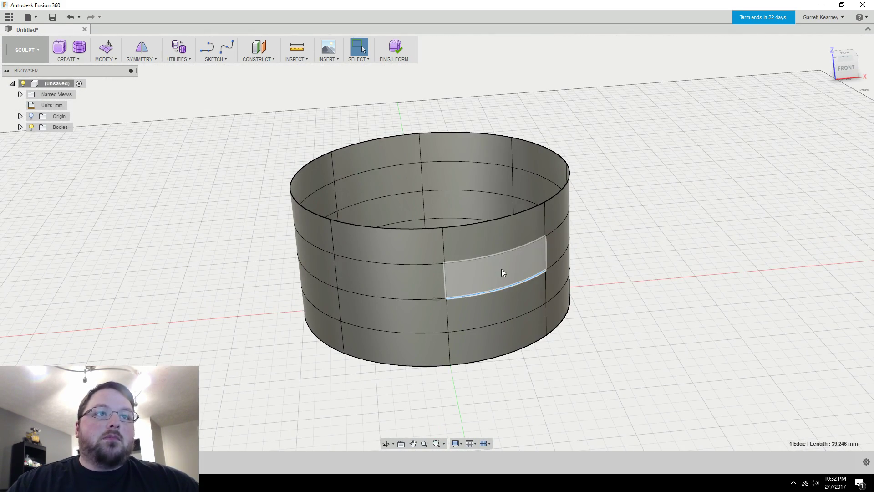
middle_click_drag(633, 273, 599, 231, "shift")
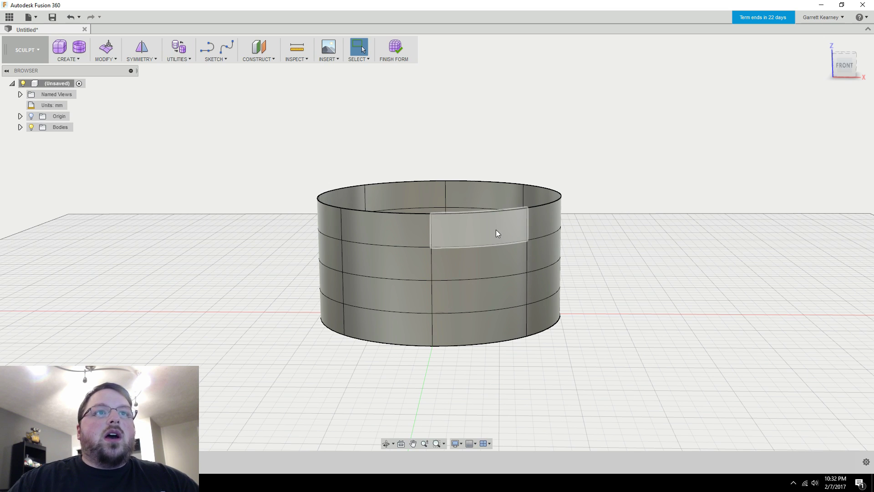
Step: Select one front face of the cylinder, its bordering edges and a corner vertex one at a time to compare them
left_click(493, 260)
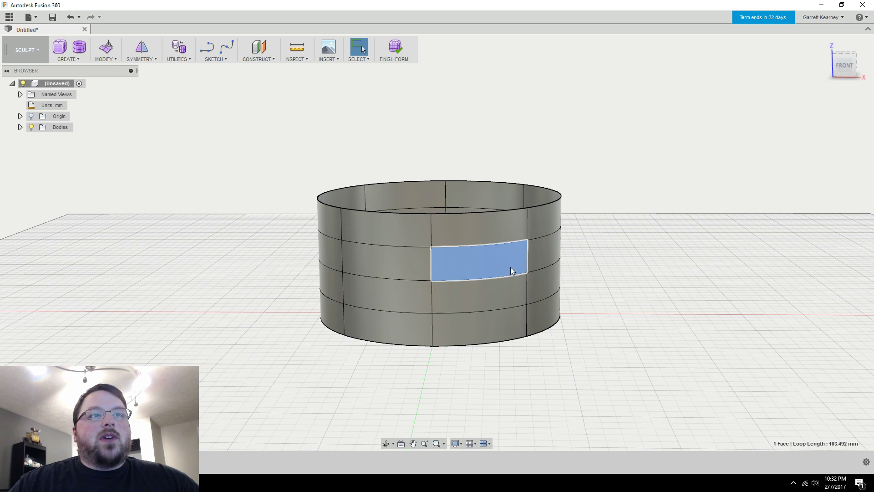
left_click(499, 244)
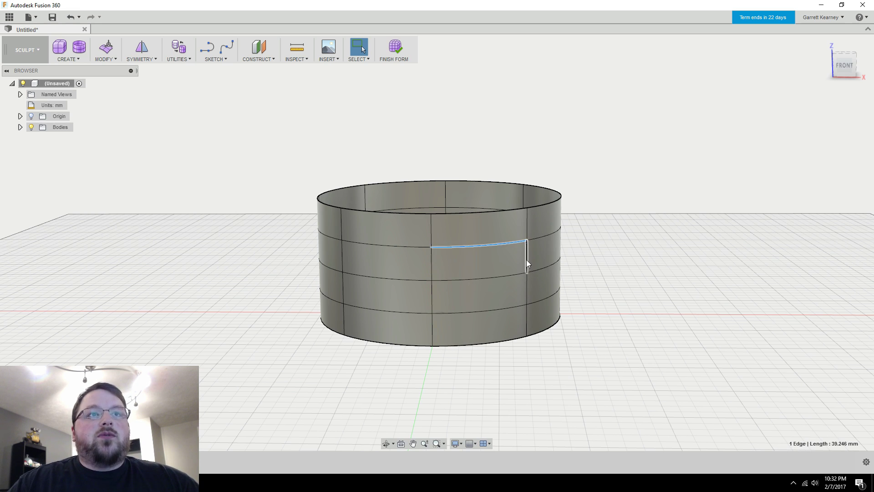
left_click(514, 274)
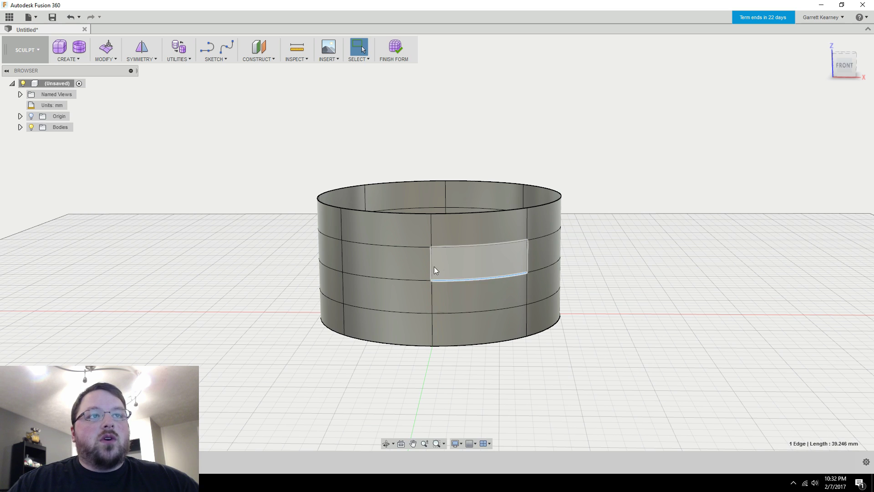
left_click(431, 264)
left_click(440, 247)
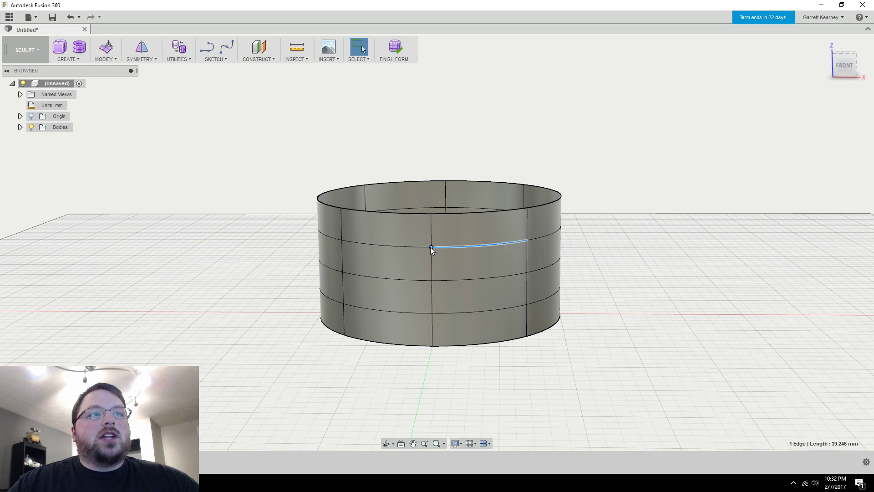
left_click(431, 246)
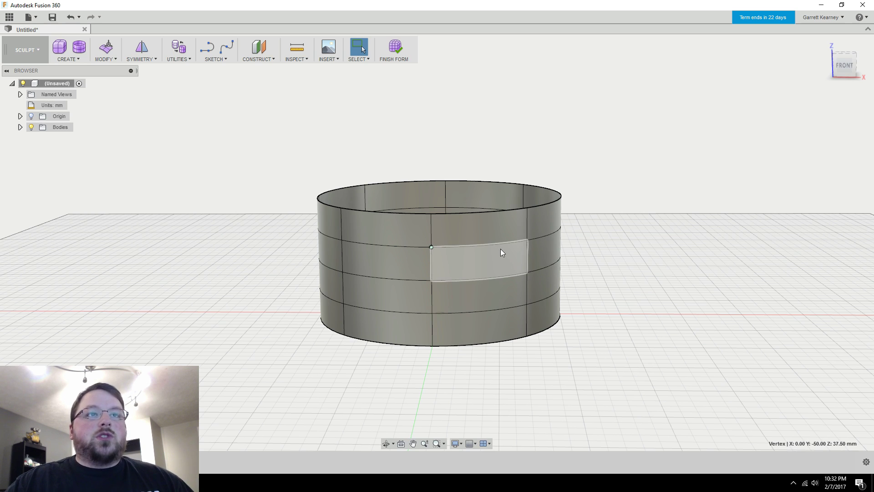
Step: Select several front faces of the cylinder together, and reduce the selection to one face in the second row
left_click(493, 233)
left_click(410, 268, "ctrl")
left_click(478, 303, "ctrl")
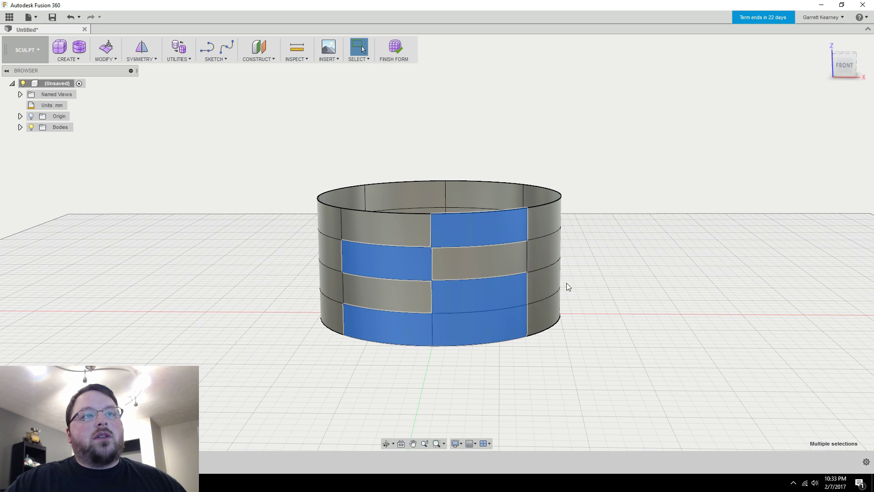
left_click(487, 261)
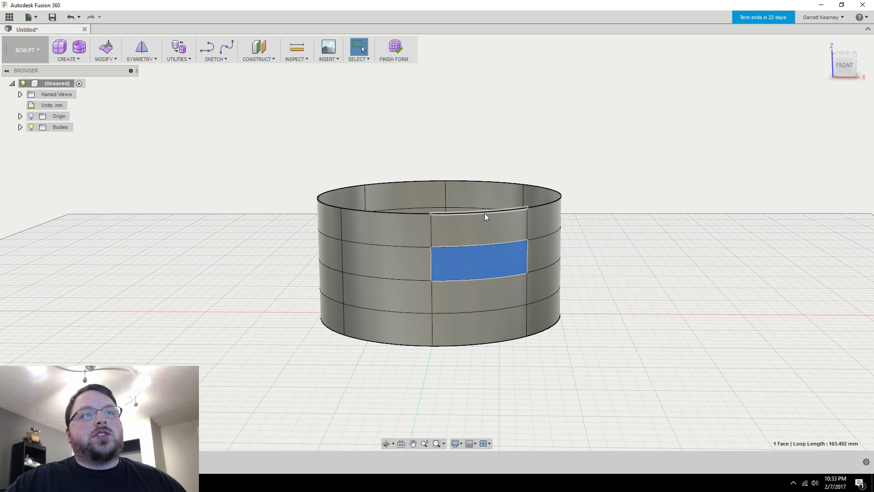
Step: Select whole edge loops on the cylinder: the top rim, the ring beneath it and a vertical line
double_click(484, 212)
double_click(473, 246)
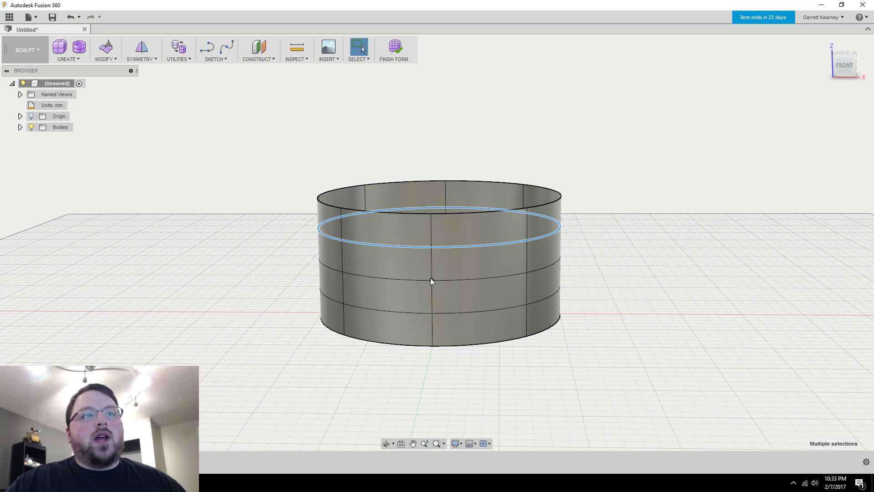
double_click(432, 266)
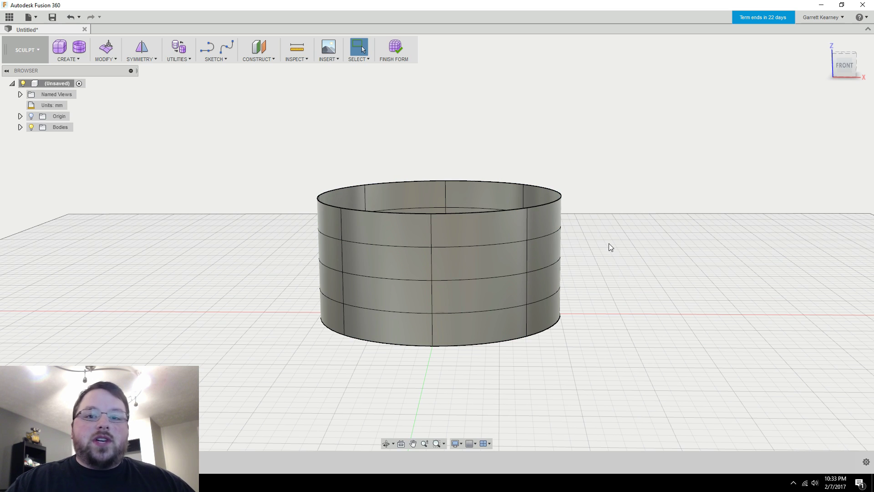
Step: Try raising one upper front face of the cylinder vertically with Edit Form, and undo the move
left_click(488, 237)
right_click(484, 225)
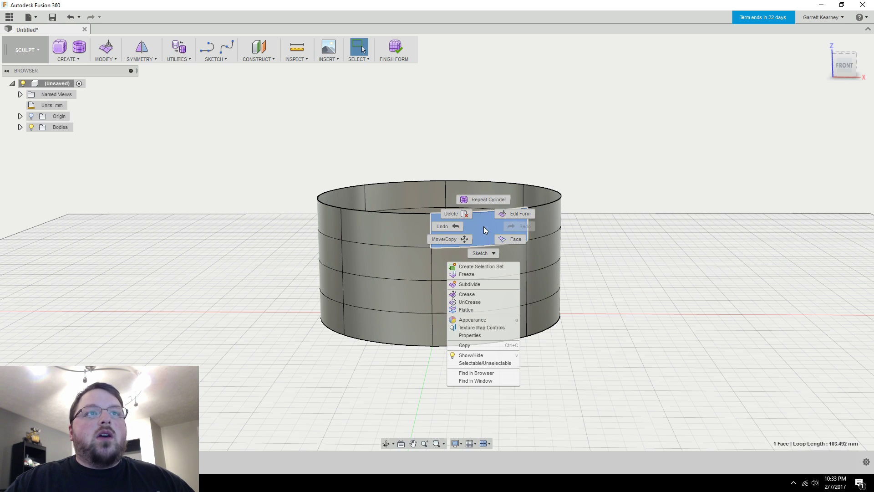
left_click(507, 212)
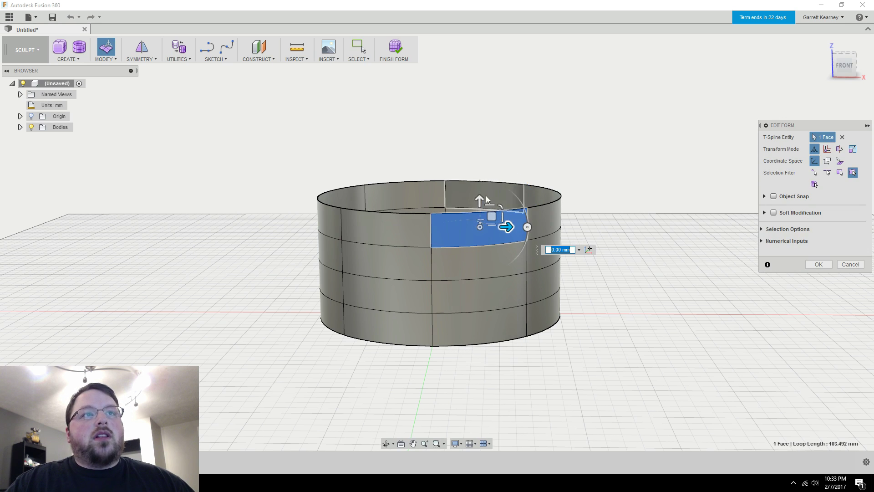
left_click_drag(484, 198, 495, 108)
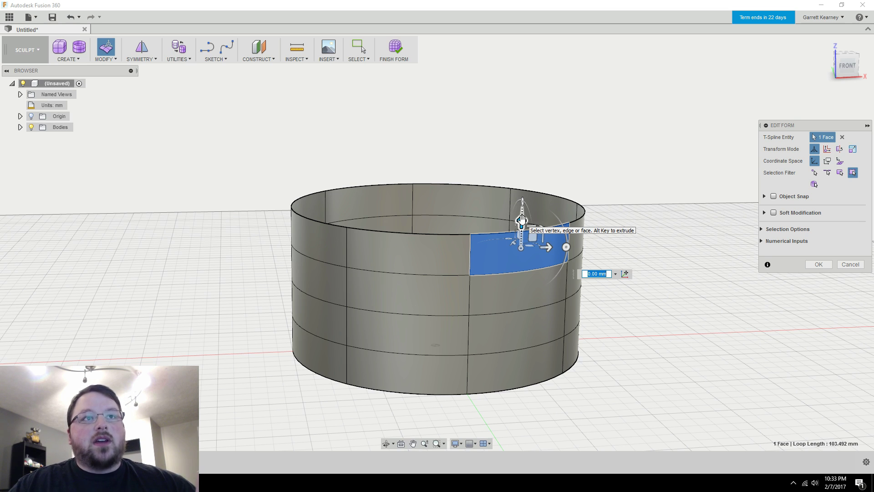
left_click_drag(520, 219, 525, 124)
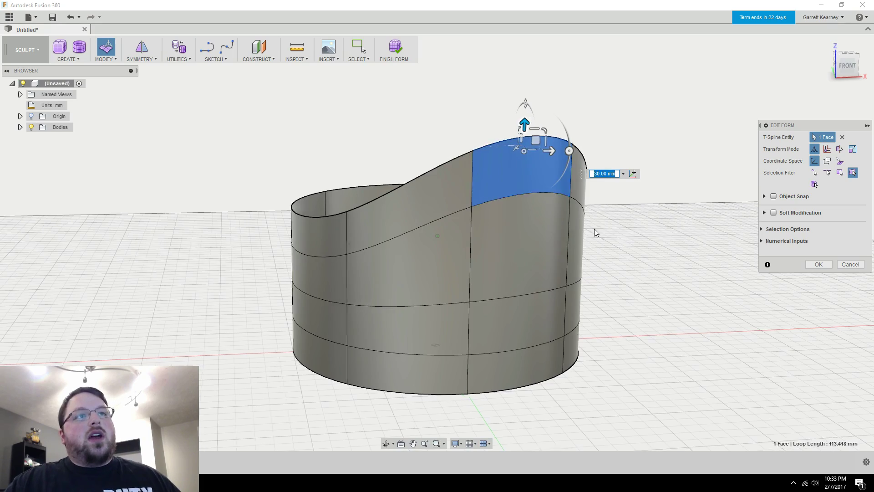
mouse_move(593, 229)
middle_mouse_down("shift")
mouse_move(684, 266)
mouse_move(471, 283)
mouse_move(585, 181)
mouse_move(641, 303)
mouse_move(413, 285)
mouse_move(529, 197)
middle_mouse_up("shift")
middle_click_drag(448, 298, 635, 266, "shift")
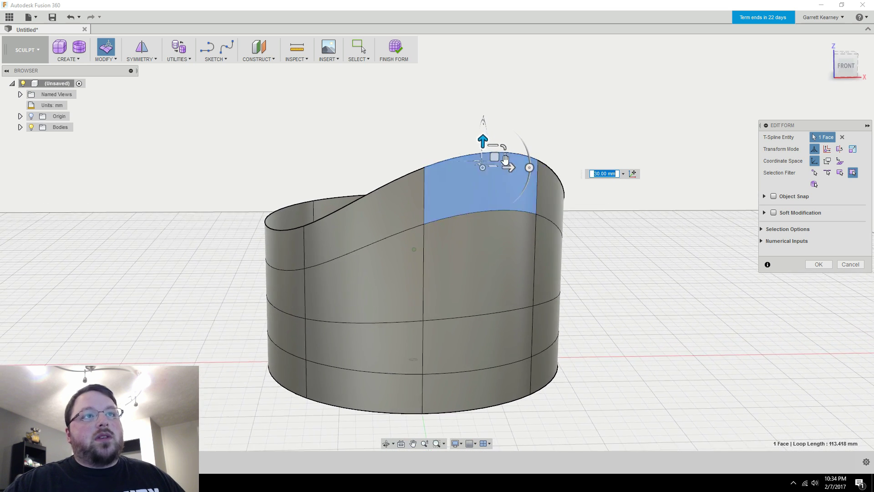
key("ctrl+z")
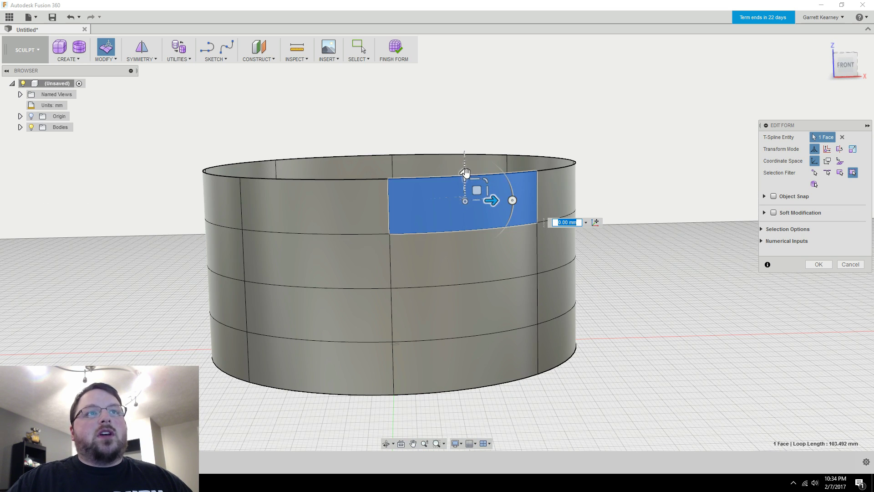
Step: Try moving the upper front face vertically, sideways along the X axis and freely within a plane
mouse_move(465, 173)
left_mouse_down()
mouse_move(465, 100)
mouse_move(461, 174)
left_mouse_up()
left_click_drag(491, 199, 578, 199)
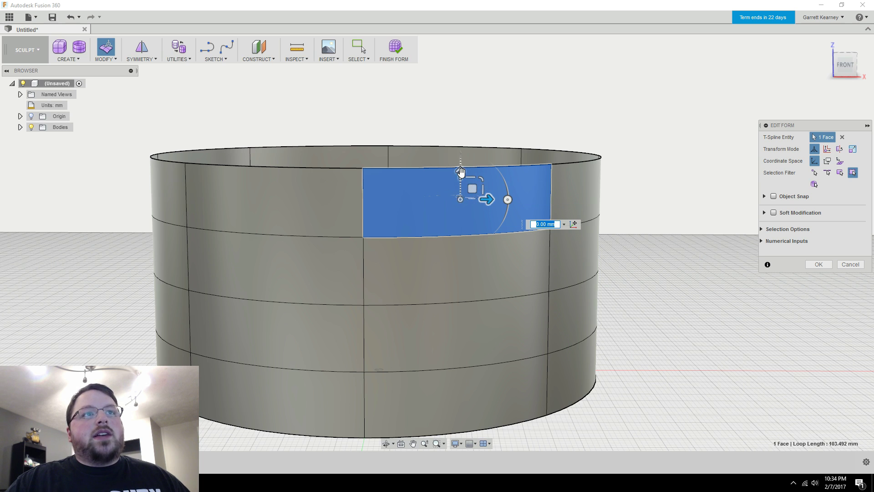
left_click_drag(474, 190, 529, 217)
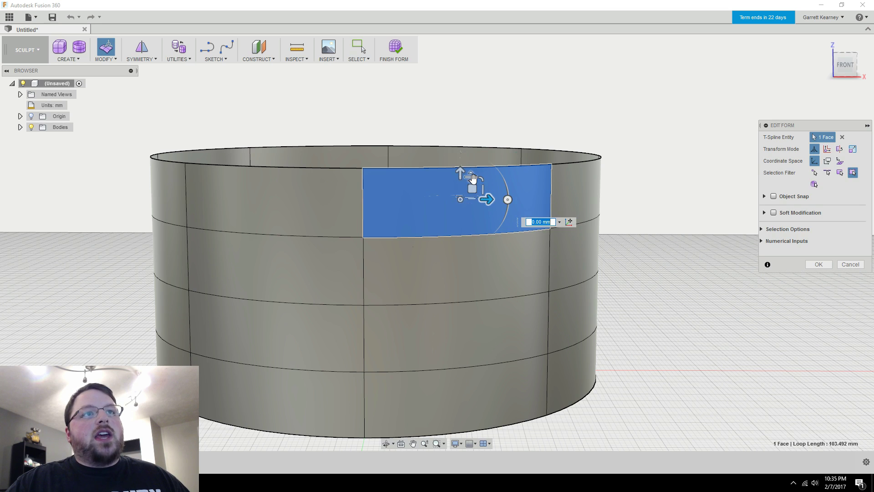
Step: Try reshaping the upper front face with the other Edit Form handles, deselect it and undo the deformations
left_click_drag(471, 178, 471, 244)
middle_click_drag(528, 247, 452, 307, "shift")
left_click_drag(449, 296, 415, 308)
scroll(545, 320, "up", 3)
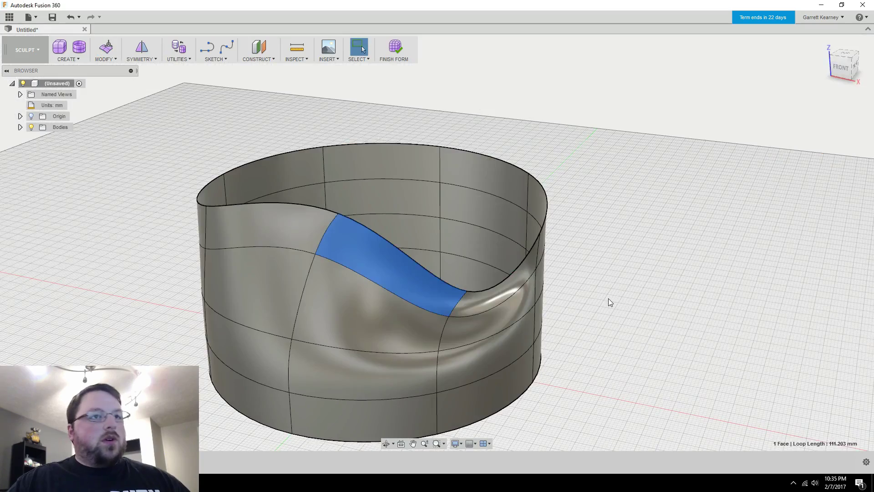
left_click(608, 299)
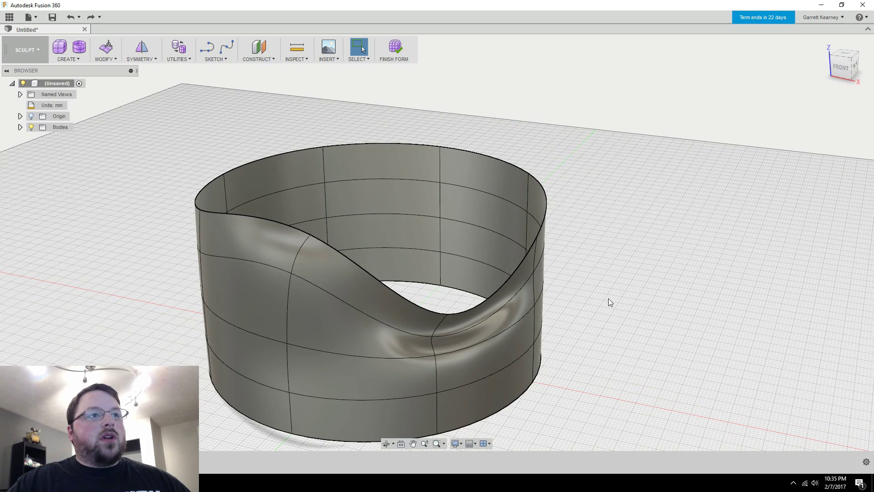
key("ctrl+z")
key("ctrl+z")
key("ctrl+z")
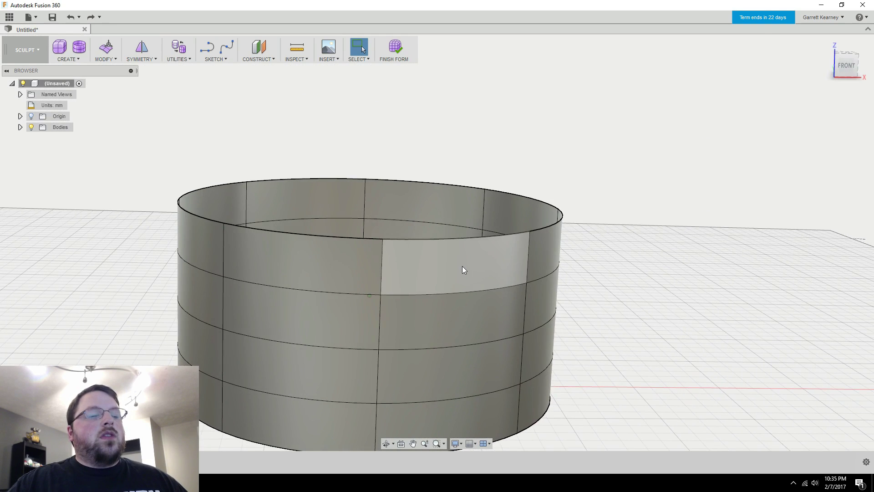
Step: With Edit Form, select the whole cylinder body, stretch it vertically by a factor of about 2.78 and raise it 40 mm
right_click(462, 266)
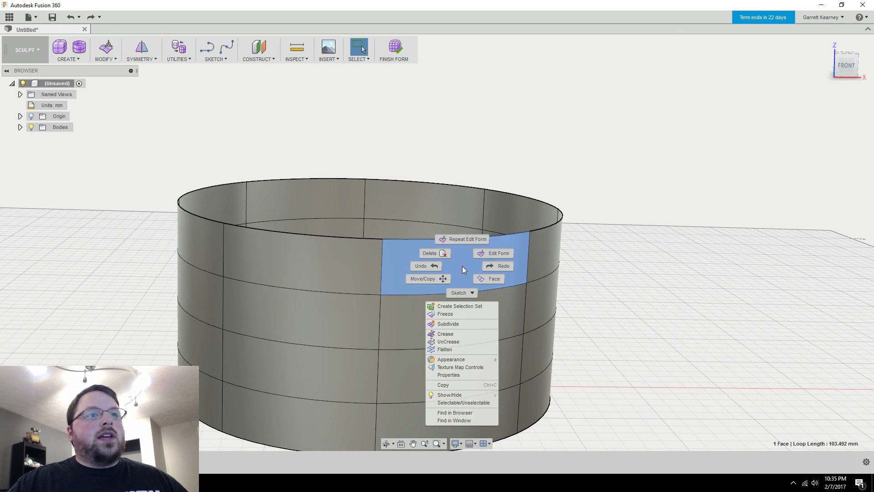
left_click(490, 254)
scroll(464, 256, "up", 3)
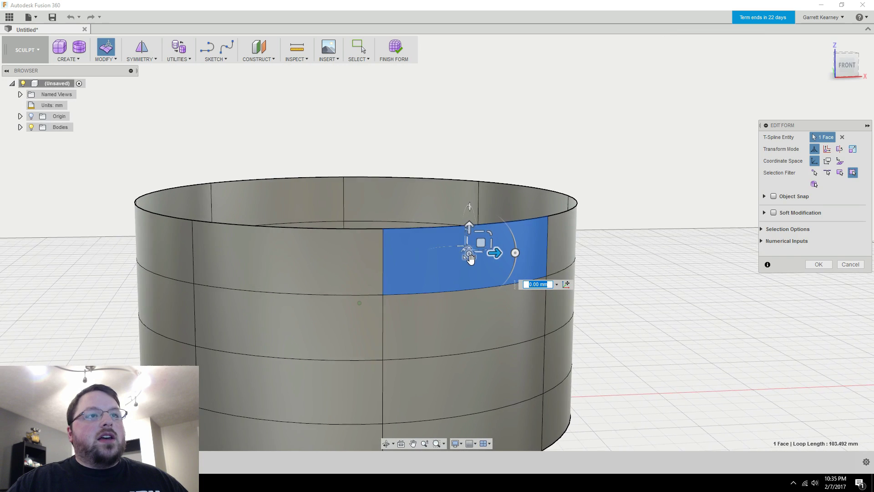
left_click_drag(469, 255, 501, 277)
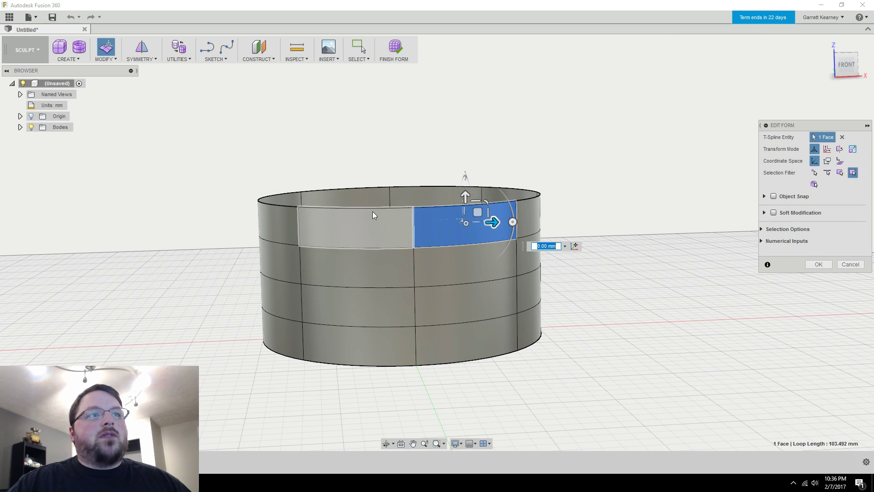
double_click(381, 230)
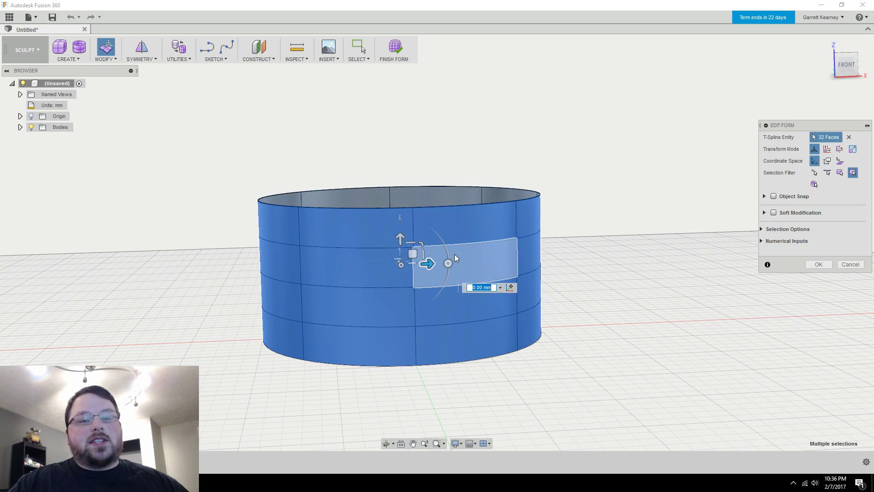
left_click_drag(411, 242, 417, 182)
scroll(590, 294, "down", 3)
scroll(591, 291, "up", 2)
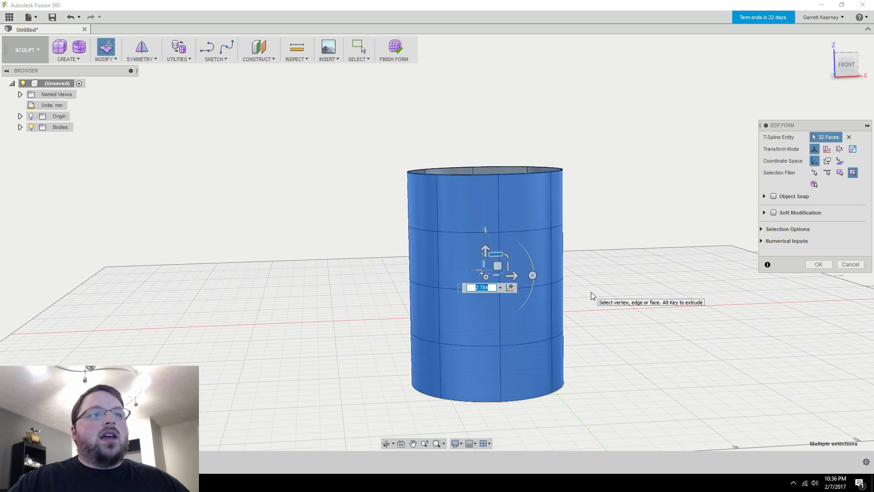
middle_click_drag(590, 291, 560, 238)
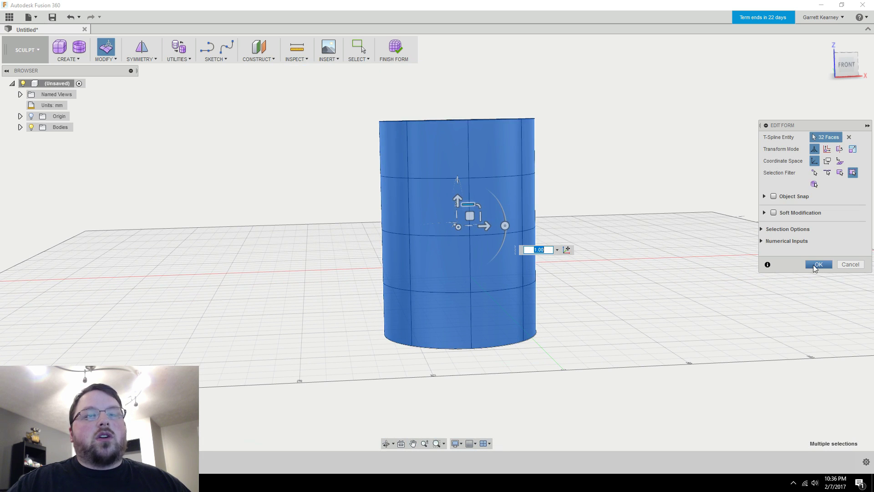
left_click_drag(456, 202, 445, 136)
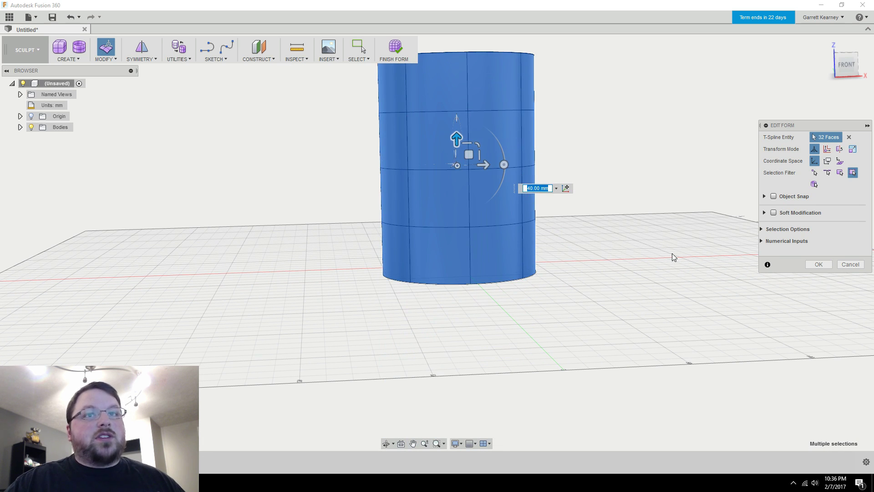
middle_click_drag(564, 226, 567, 319)
Step: Select the cylinder's middle edge ring and scale it uniformly inward to a factor of about 0.32
left_click(499, 161)
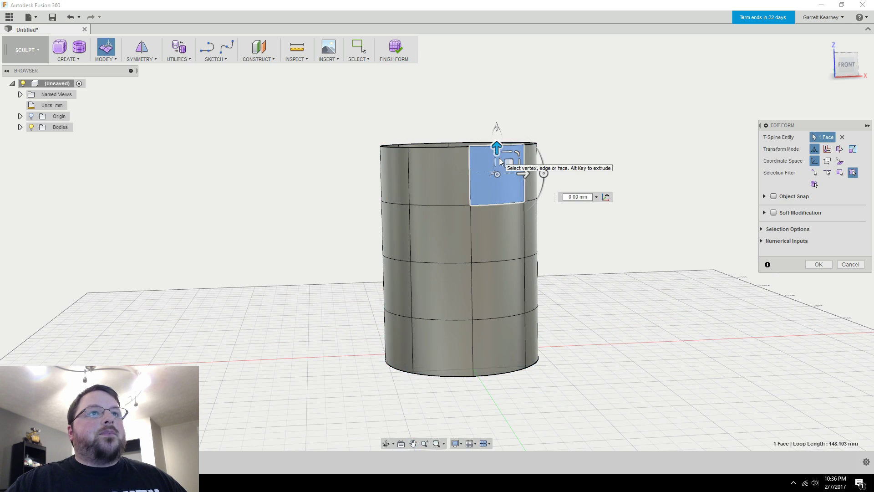
double_click(497, 261)
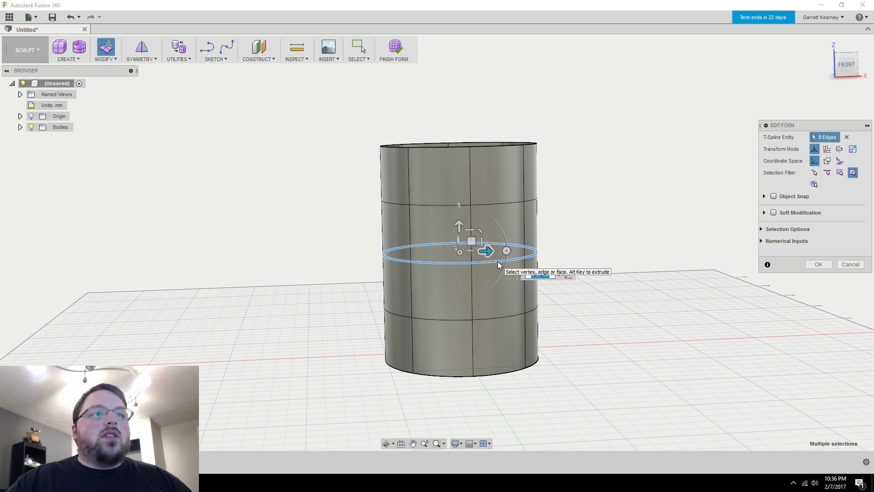
left_click(460, 250)
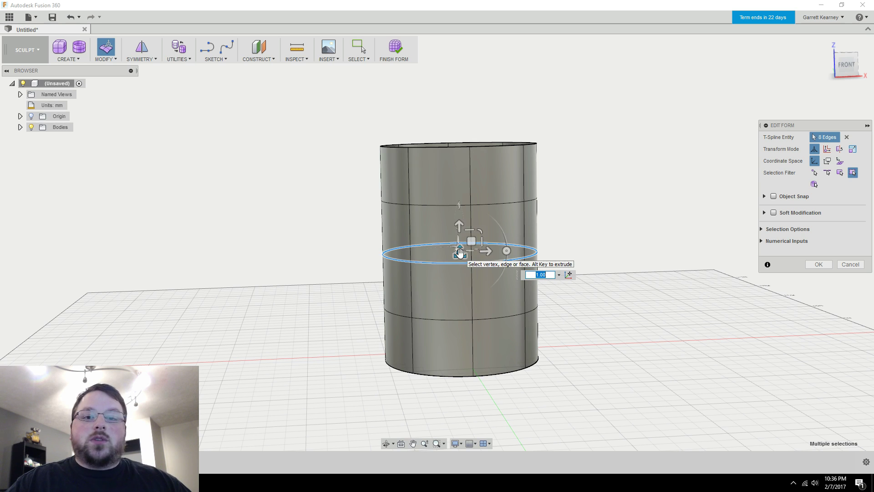
left_click_drag(459, 254, 434, 254)
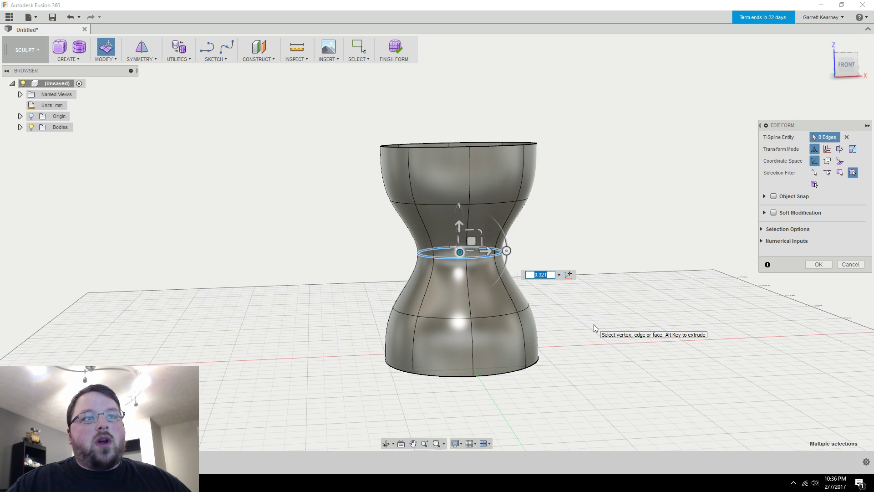
Step: Narrow the top rim while raising it 30 mm, and scale the lower edge ring outward to widen the base
middle_click_drag(568, 224, 569, 258)
double_click(499, 182)
left_click_drag(499, 181, 459, 101)
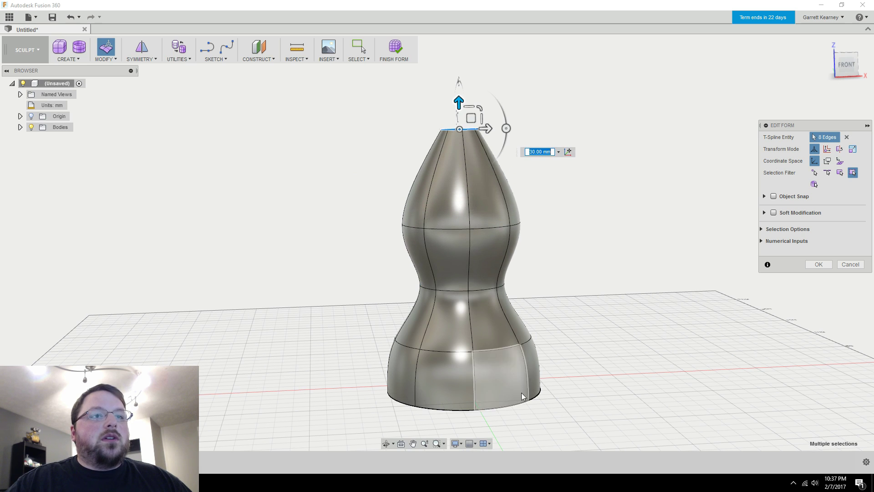
double_click(509, 349)
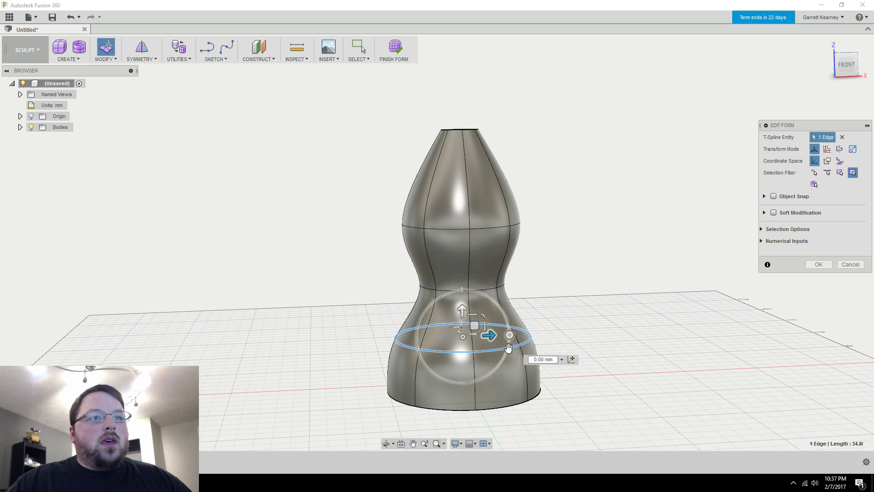
left_click_drag(463, 338, 456, 334)
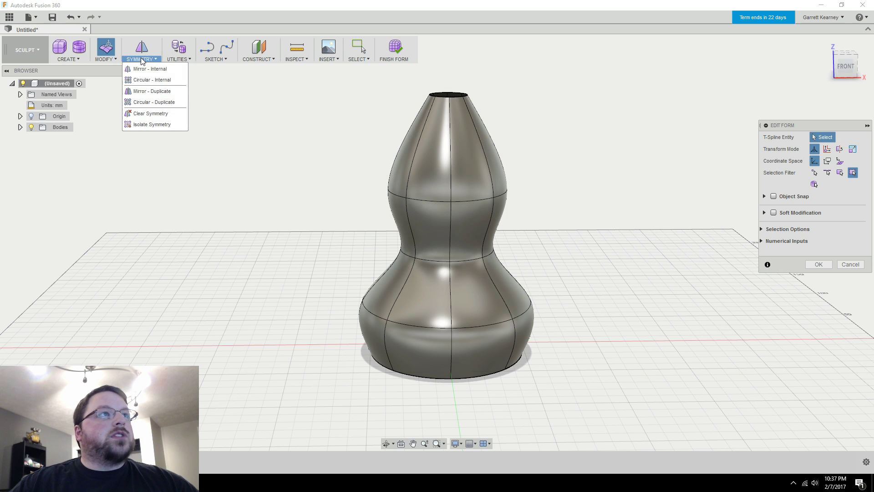
Step: Apply an internal mirror symmetry using the two adjacent upper front faces
left_click(150, 68)
left_click(431, 182)
left_click(479, 185)
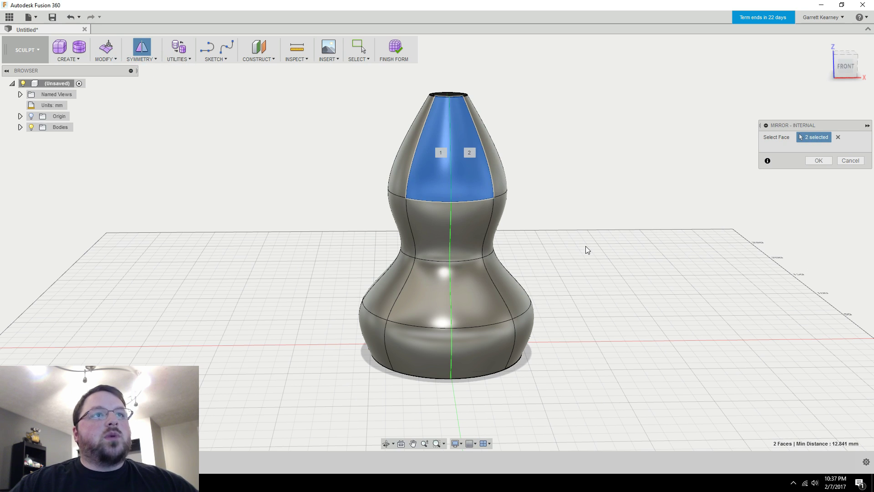
middle_click_drag(580, 240, 506, 199, "shift")
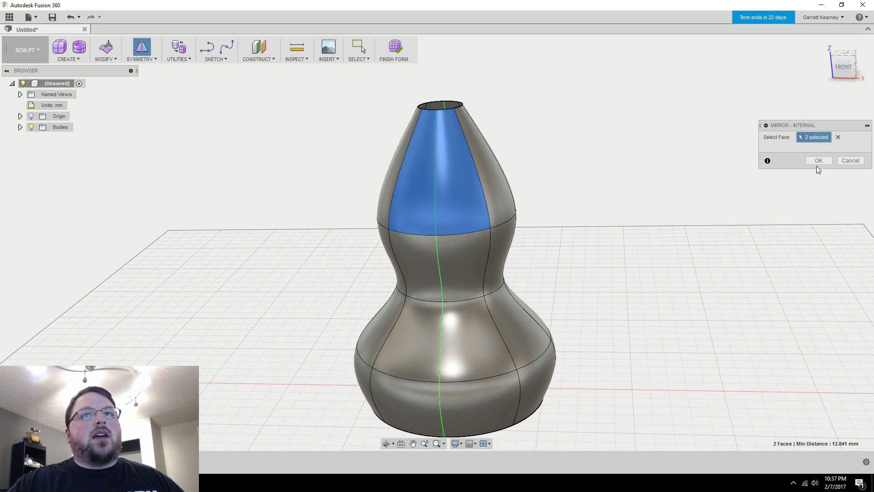
left_click(818, 162)
Step: Try moving one mirrored upper side face with Edit Form, cancel the edit and undo the symmetry
left_click(491, 198)
right_click(490, 198)
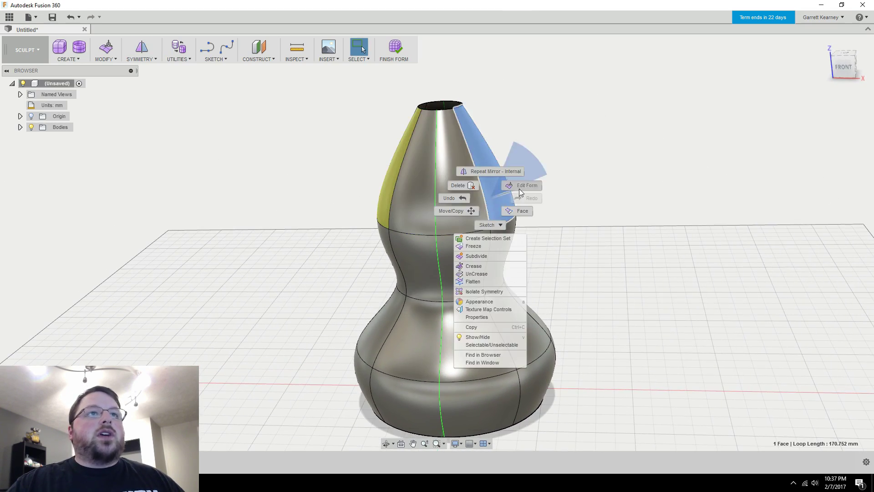
left_click(519, 188)
mouse_move(509, 162)
left_mouse_down()
mouse_move(570, 170)
mouse_move(493, 166)
mouse_move(502, 167)
left_mouse_up()
left_click(848, 264)
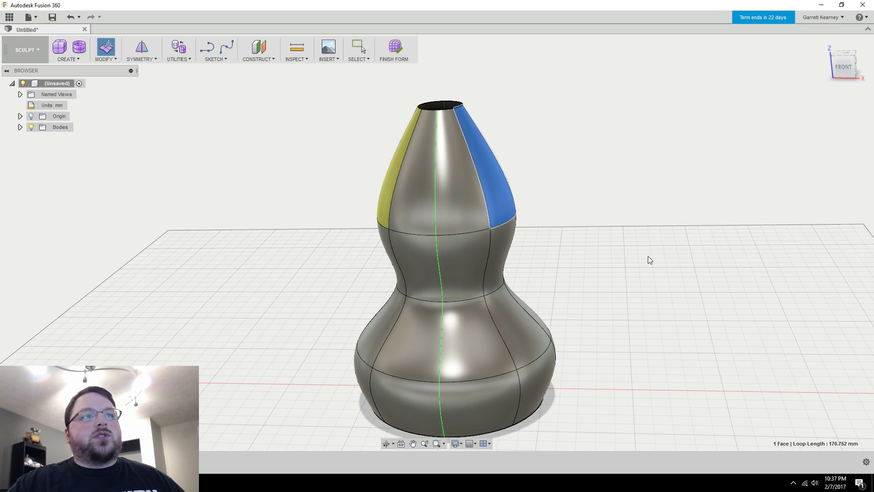
left_click(610, 246)
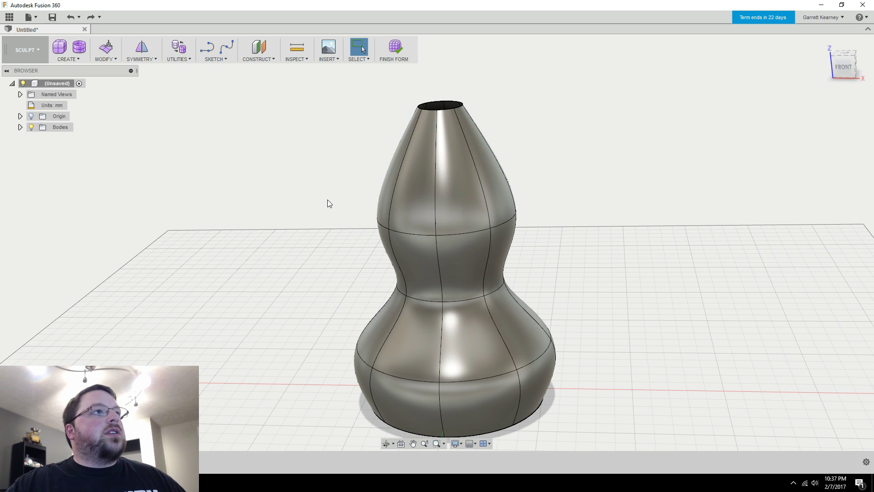
Step: Insert a new edge ring below the top rim at insert location 0.502, using Simple mode on a single side
scroll(464, 205, "up", 4)
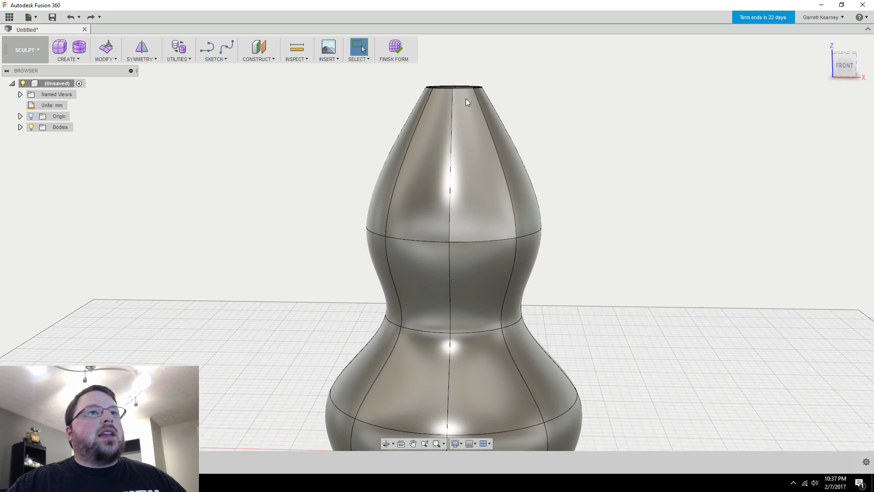
middle_click_drag(465, 99, 457, 113)
double_click(465, 105)
left_click(107, 61)
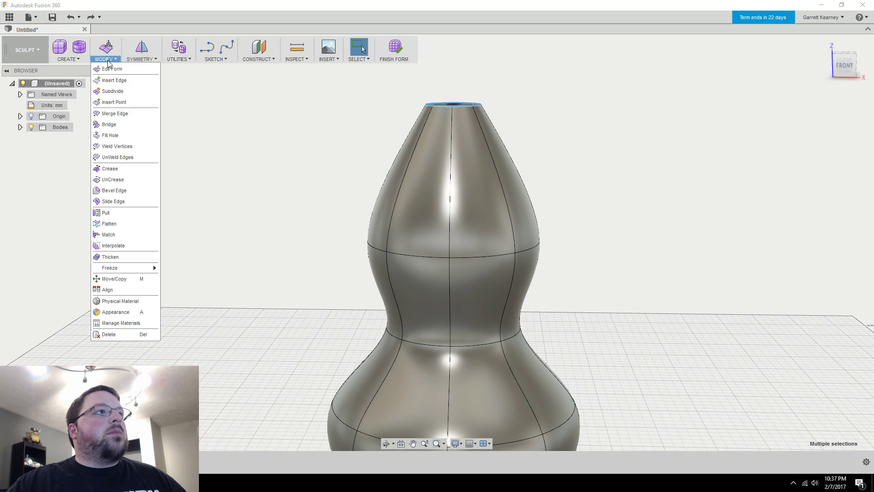
left_click(130, 80)
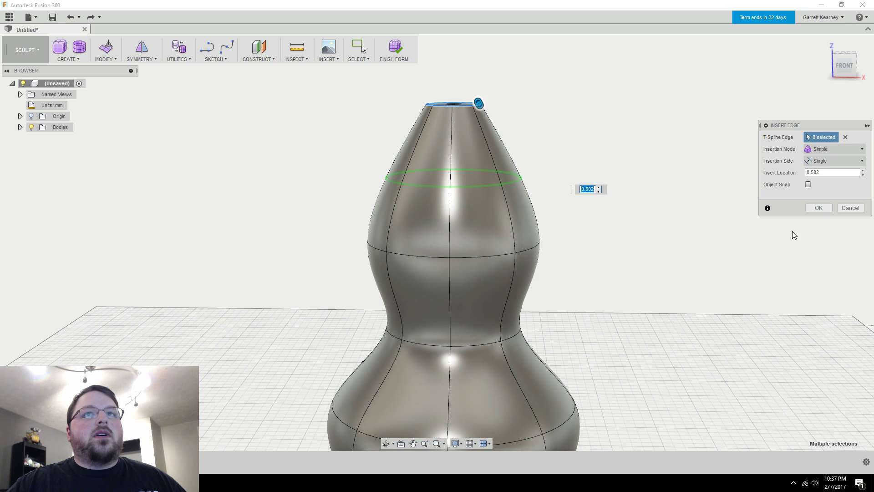
left_click(818, 207)
Step: Move the inserted edge ring up about 21.7 mm and sideways about 0.7 mm with Edit Form to round the top
right_click(472, 185)
left_click(502, 182)
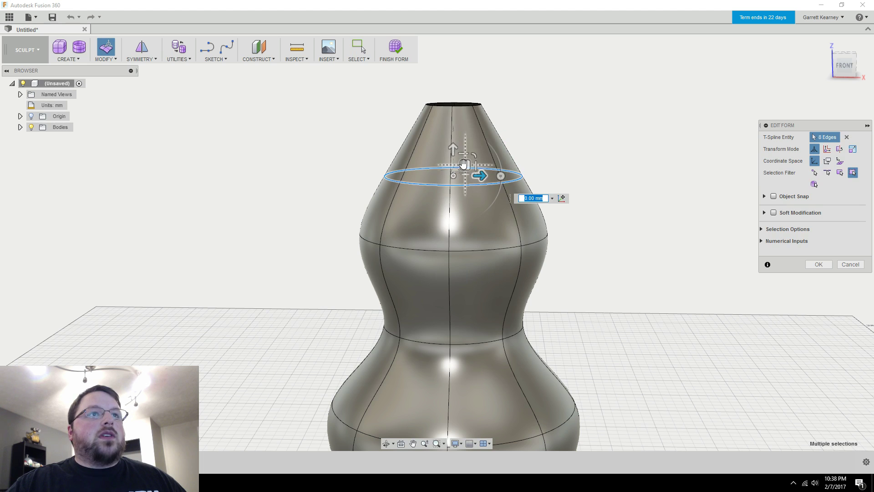
left_click_drag(463, 164, 465, 115)
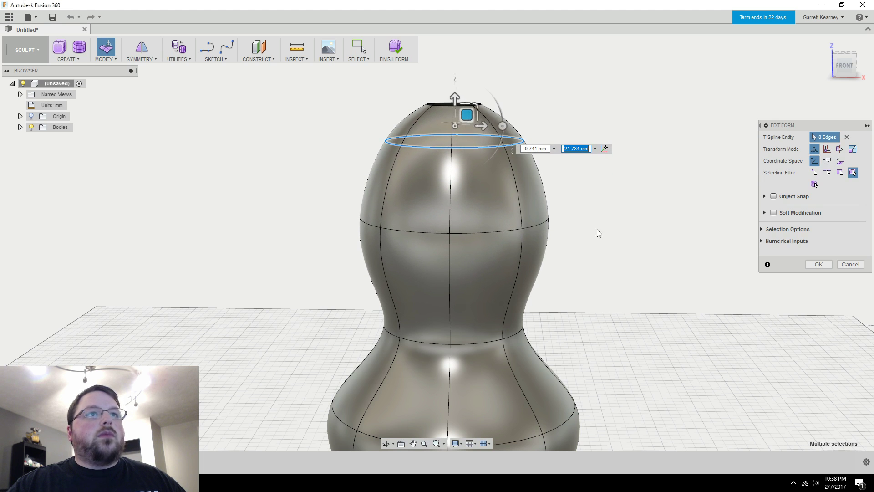
left_click(823, 263)
scroll(642, 262, "down", 3)
mouse_move(642, 262)
middle_mouse_down("shift")
mouse_move(626, 272)
mouse_move(627, 264)
middle_mouse_up("shift")
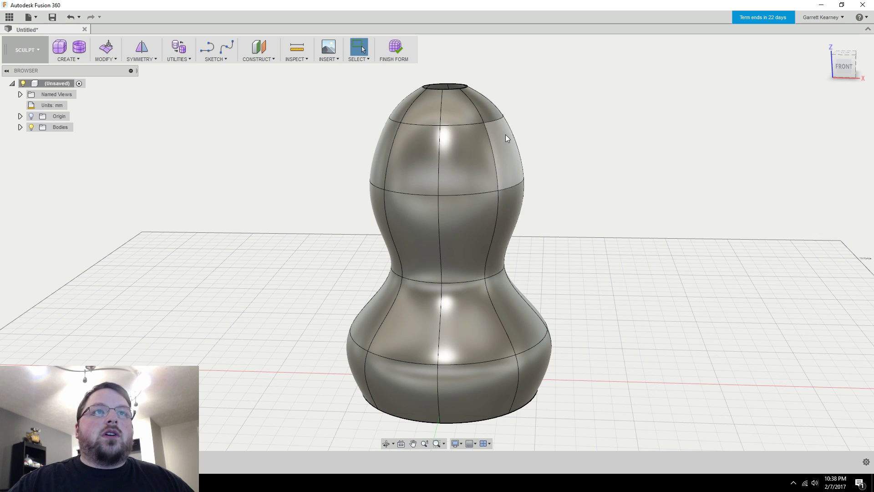
Step: Pull one upper side face outward within the view plane using Edit Form
left_click(511, 151)
right_click(510, 151)
left_click(545, 138)
left_click_drag(515, 141, 542, 134)
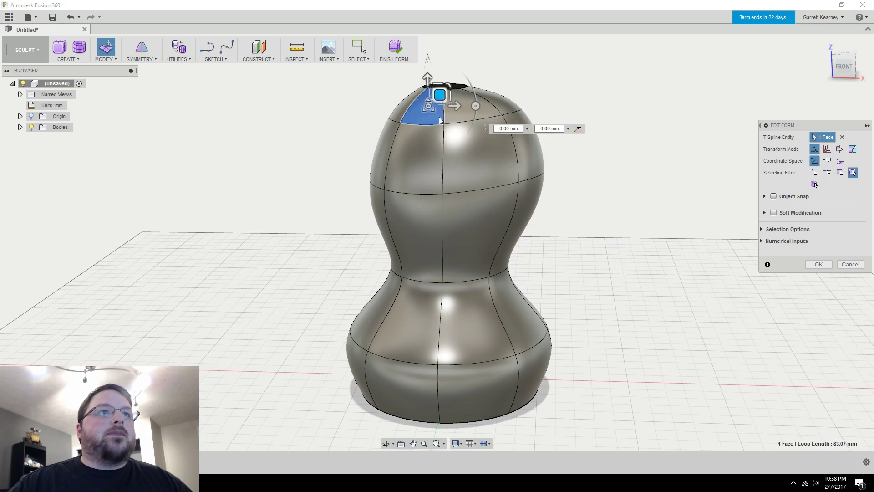
Step: Freely move individual faces, edges and vertices around the upper part and the base to give the form an irregular, organic shape
middle_click_drag(442, 121, 500, 182, "shift")
left_click(487, 205)
mouse_move(568, 232)
middle_mouse_down("shift")
mouse_move(409, 182)
mouse_move(382, 200)
middle_mouse_up("shift")
left_click(368, 218)
left_click_drag(379, 205, 396, 196)
mouse_move(501, 273)
middle_mouse_down("shift")
mouse_move(561, 314)
mouse_move(524, 296)
middle_mouse_up("shift")
left_click(553, 296)
left_click_drag(541, 296, 533, 302)
left_click(497, 278)
left_click_drag(505, 273, 504, 269)
middle_click_drag(622, 225, 500, 255, "shift")
left_click_drag(448, 268, 441, 273)
mouse_move(455, 282)
middle_mouse_down("shift")
mouse_move(527, 314)
mouse_move(492, 291)
middle_mouse_up("shift")
left_click_drag(432, 214, 419, 220)
middle_click_drag(457, 237, 496, 227, "shift")
left_click(363, 203)
left_click_drag(361, 191, 322, 162)
middle_click_drag(486, 212, 455, 255, "shift")
left_click(360, 246)
mouse_move(364, 246)
middle_mouse_down()
mouse_move(369, 279)
mouse_move(469, 255)
middle_mouse_up()
left_click(491, 236)
left_click_drag(499, 220, 500, 205)
mouse_move(546, 319)
middle_mouse_down("shift")
mouse_move(575, 349)
mouse_move(580, 286)
mouse_move(592, 280)
mouse_move(605, 318)
mouse_move(570, 242)
mouse_move(469, 218)
mouse_move(495, 231)
mouse_move(491, 213)
middle_mouse_up("shift")
left_click(575, 349)
Step: Move a single vertex on the ring around the upper part within a plane by about -16.2 mm and -8.6 mm
scroll(591, 280, "up", 2)
left_click(491, 211)
left_click_drag(496, 205, 461, 230)
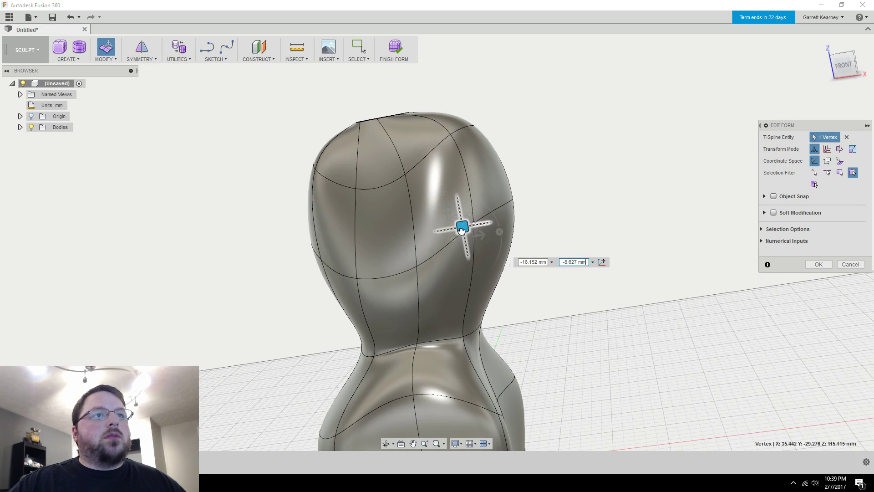
middle_click_drag(522, 216, 488, 206, "shift")
Step: Select the whole wavy edge ring around the widest upper part and crease it
double_click(490, 199)
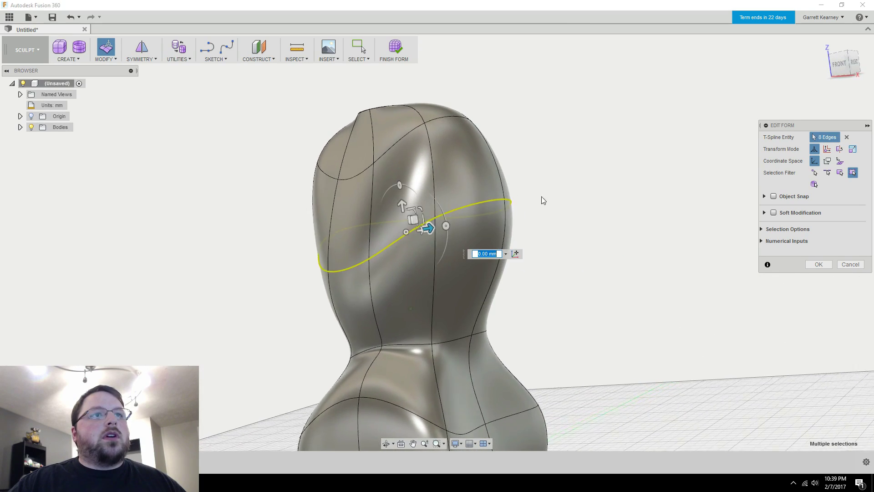
middle_click_drag(583, 193, 514, 249, "shift")
left_click(114, 61)
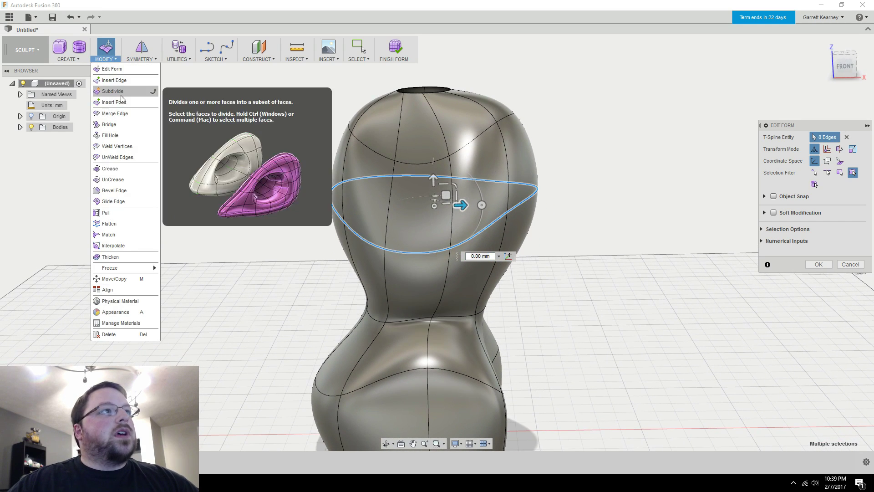
left_click(120, 168)
middle_click_drag(549, 233, 570, 191, "shift")
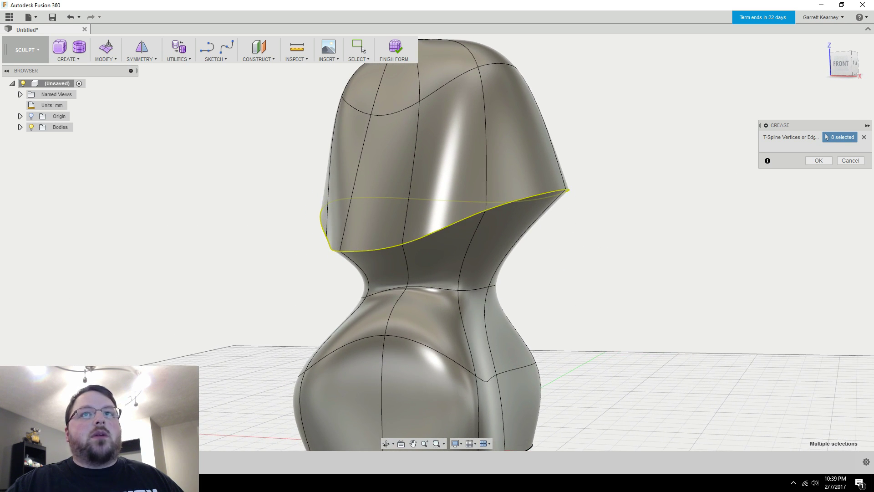
Step: Select the entire creased edge ring with Edit Form and raise it 20 mm
left_click(466, 218)
key("m")
double_click(410, 240)
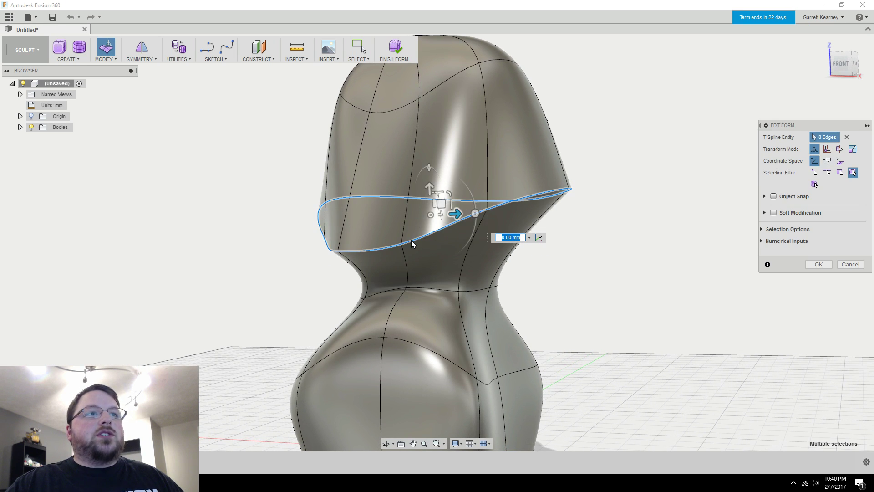
left_click_drag(430, 181, 433, 141)
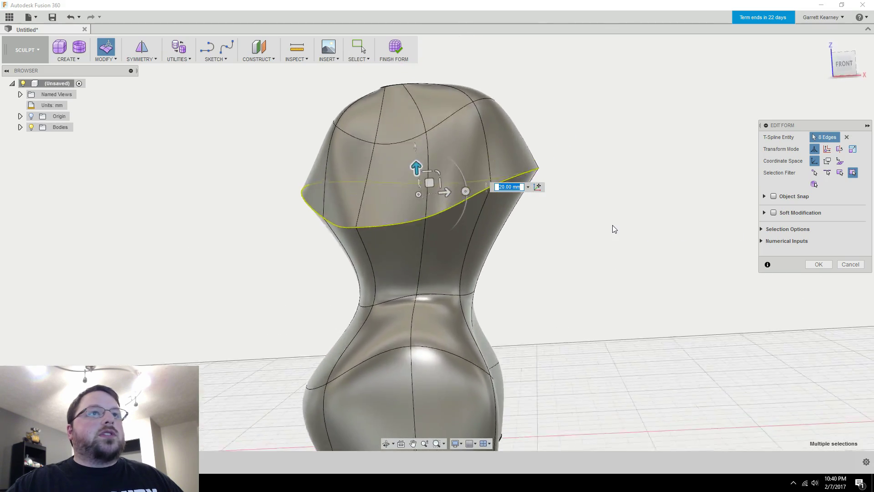
left_click(613, 225)
Step: Reshape the form further by freely moving individual parts of the creased upper section and the body
left_click(476, 149)
left_click_drag(485, 141, 451, 162)
left_click(526, 273)
left_click_drag(518, 266, 533, 296)
left_click_drag(431, 291, 430, 299)
left_click(476, 220)
left_click_drag(485, 207, 484, 214)
left_click_drag(562, 86, 556, 94)
Step: Select the top rim loop, lower it 5 mm, and pull the rim vertically upward to a higher position
double_click(556, 215)
left_click_drag(555, 177, 555, 185)
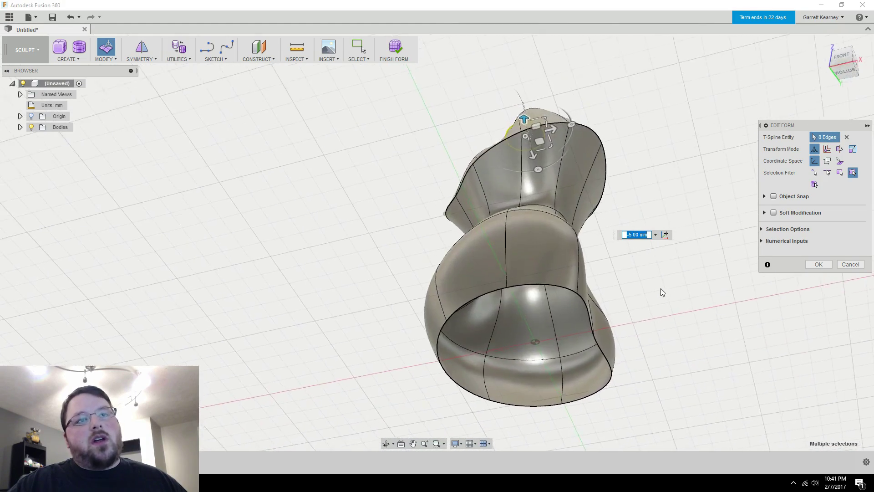
middle_click_drag(660, 288, 631, 260, "shift")
scroll(533, 137, "up", 4)
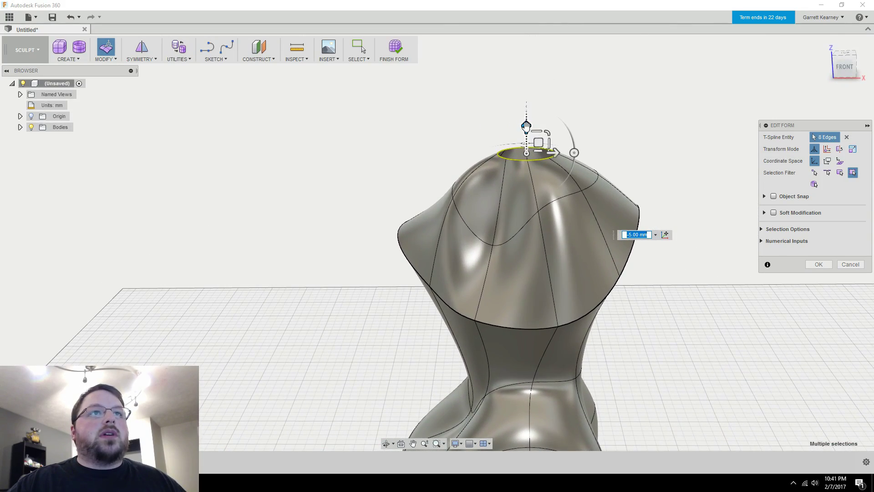
left_click_drag(526, 126, 527, 95)
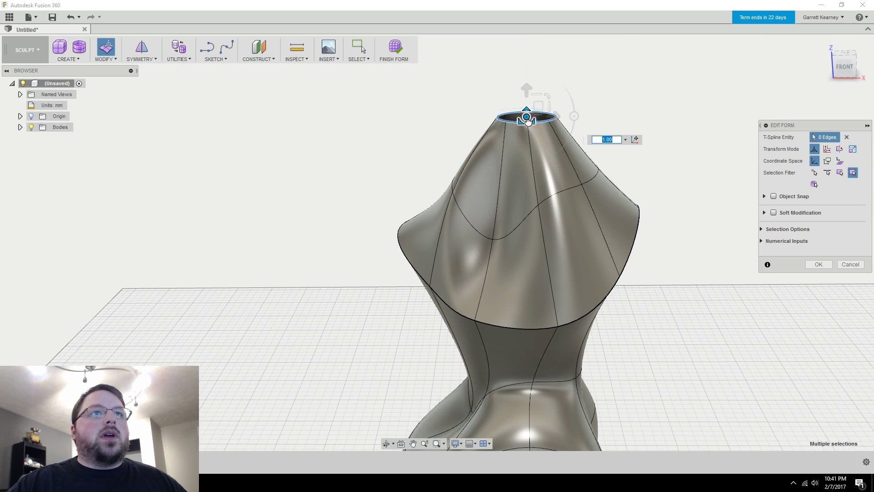
Step: Scale the selected top rim loop down to about 0.328 so that only a small opening remains
left_click_drag(503, 127, 503, 126)
middle_click_drag(587, 175, 597, 186, "shift")
scroll(598, 187, "up", 4)
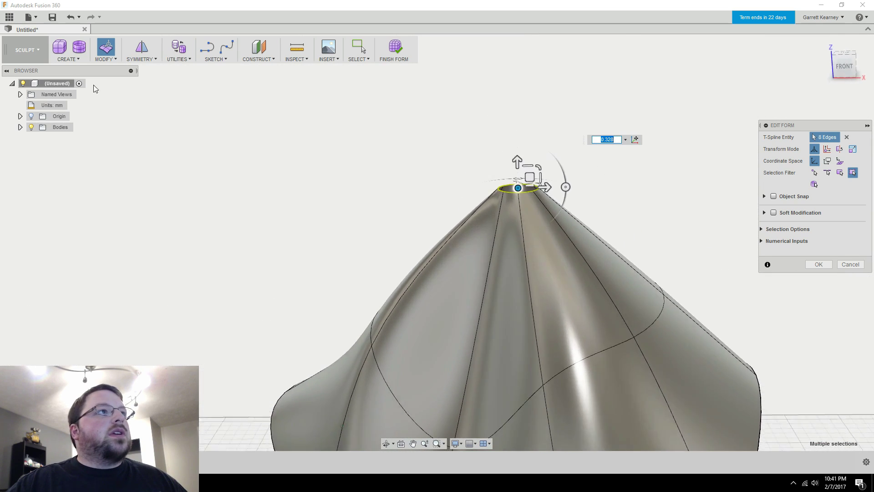
Step: Close the small top opening with Fill Hole, previewing Fill Star before applying the Reduced Star mode
left_click(99, 60)
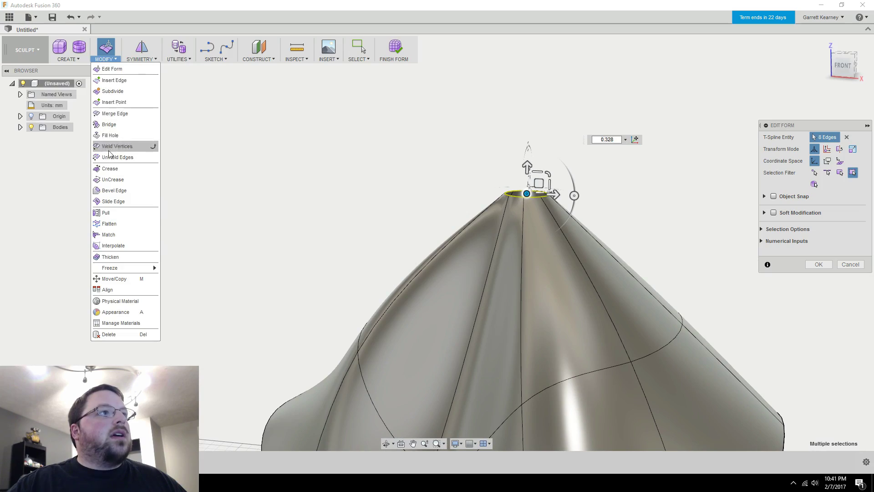
left_click(117, 137)
middle_click_drag(416, 204, 556, 167, "shift")
middle_click_drag(516, 190, 801, 196, "shift")
left_click(853, 154)
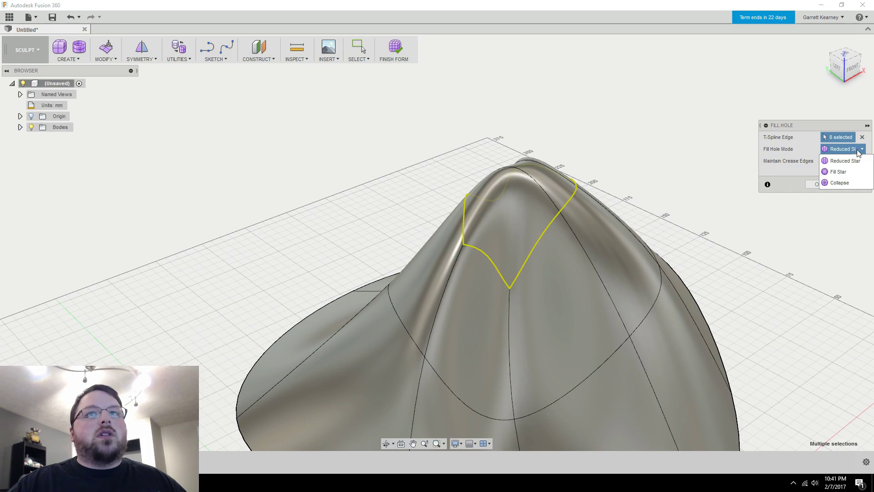
left_click(848, 172)
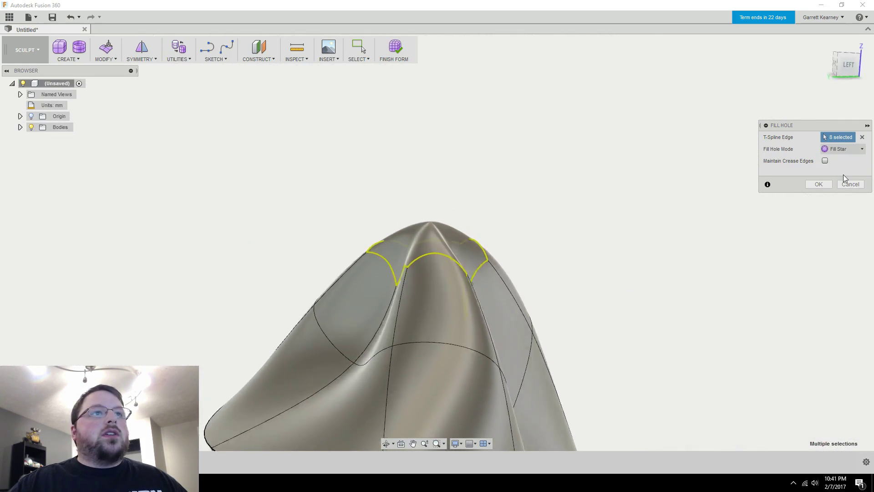
left_click(848, 150)
left_click(842, 183)
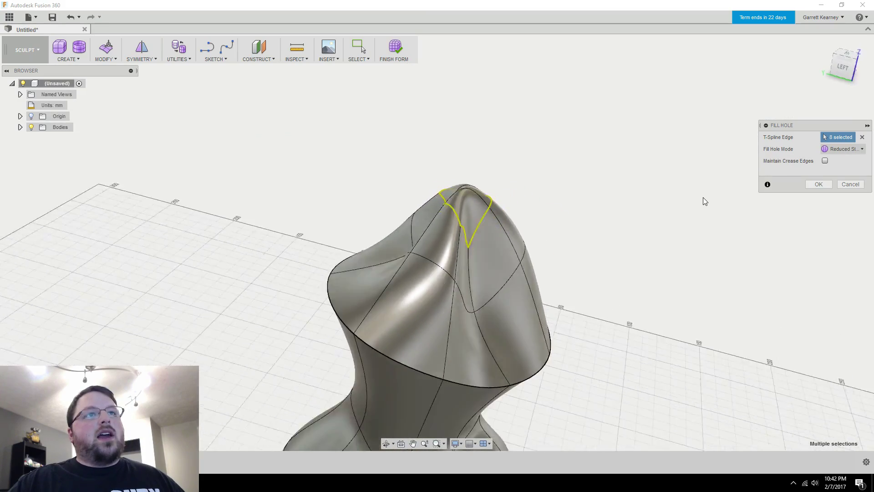
left_click(819, 185)
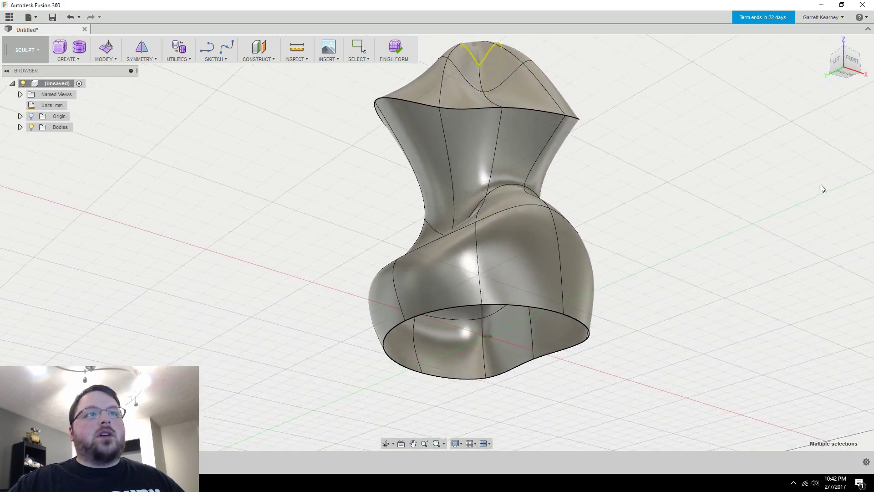
Step: Close the open base loop with Fill Hole in Fill Star mode, maintaining the crease edges for a flat bottom
left_click(105, 57)
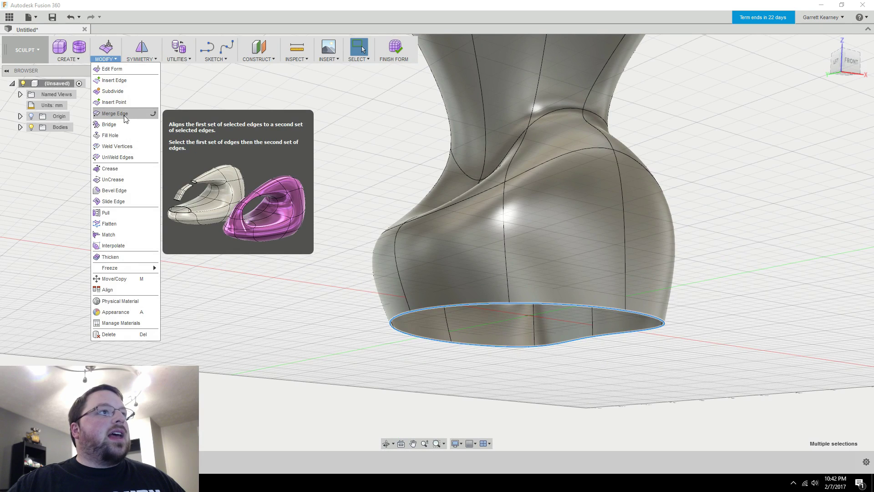
left_click(114, 135)
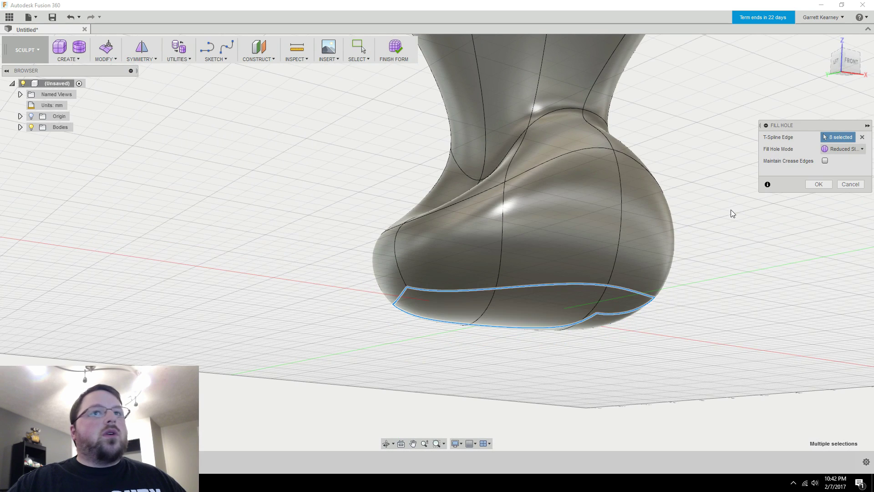
left_click(839, 151)
left_click(840, 172)
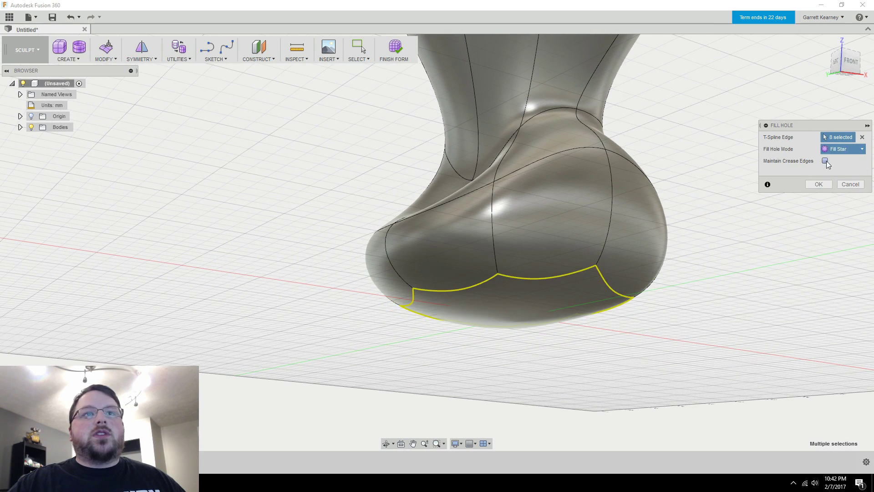
left_click(825, 162)
left_click(825, 162)
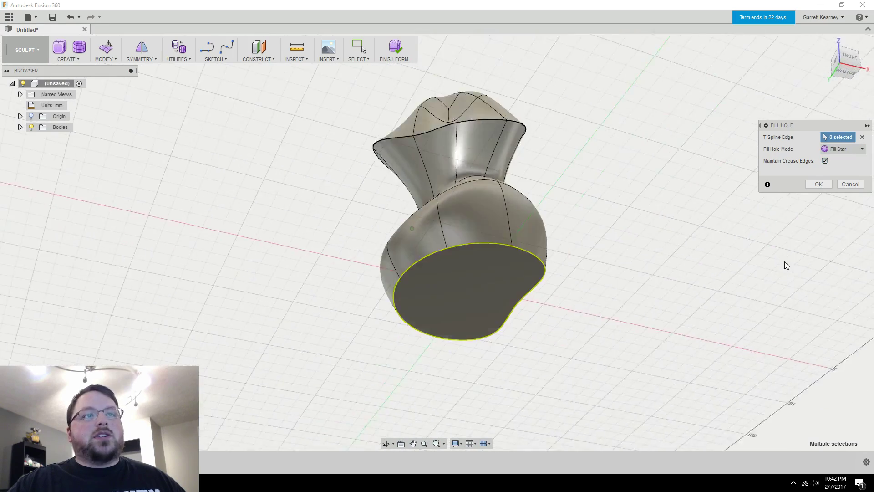
left_click(823, 183)
Step: Finish the form to return to the Model workspace and expand the list of bodies
middle_click_drag(599, 238, 431, 87, "shift")
left_click(394, 47)
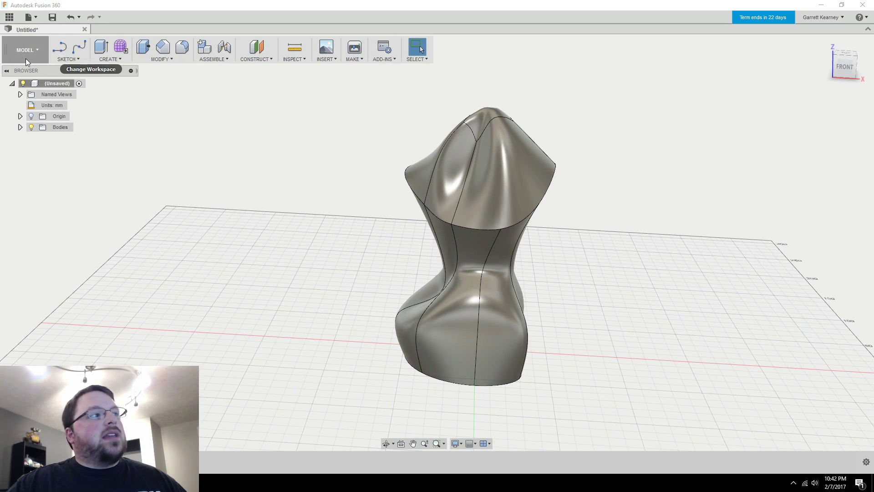
middle_click_drag(501, 254, 507, 194, "shift")
scroll(500, 195, "up", 1)
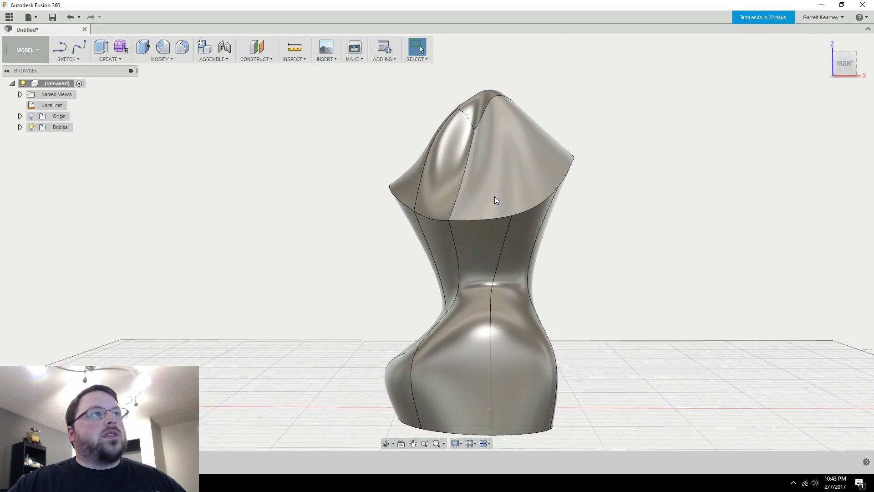
left_click(20, 127)
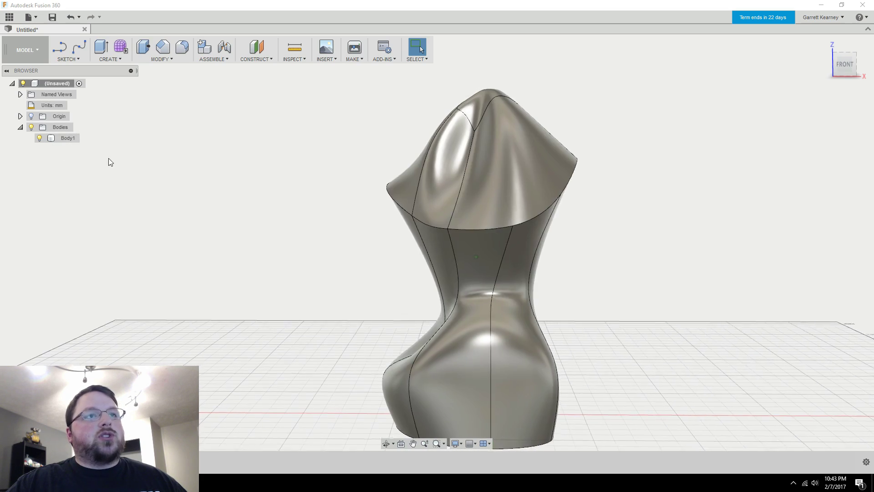
middle_click_drag(156, 164, 497, 305, "shift")
scroll(233, 180, "up", 4)
middle_click_drag(417, 313, 593, 226, "shift")
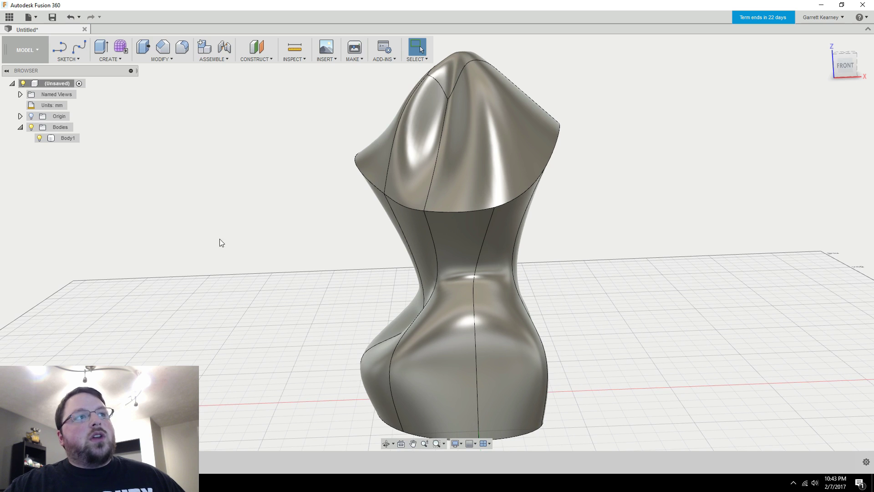
middle_click_drag(205, 292, 204, 293)
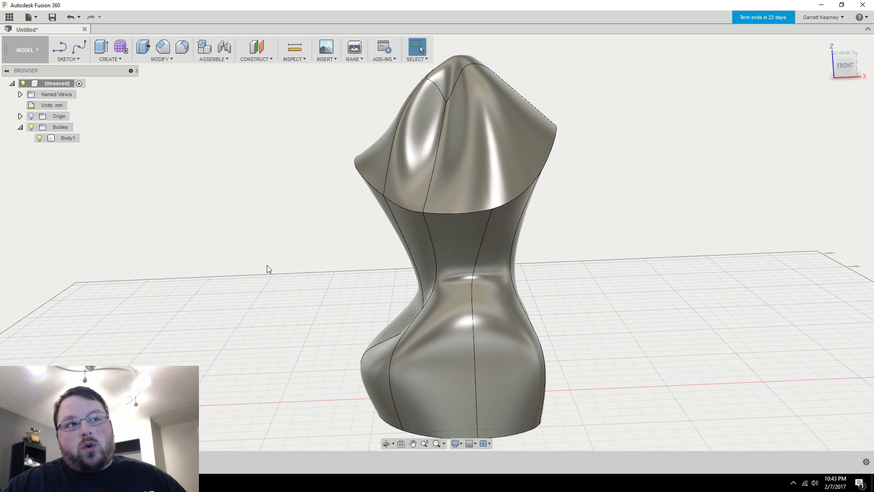
middle_click_drag(266, 269, 292, 140, "shift")
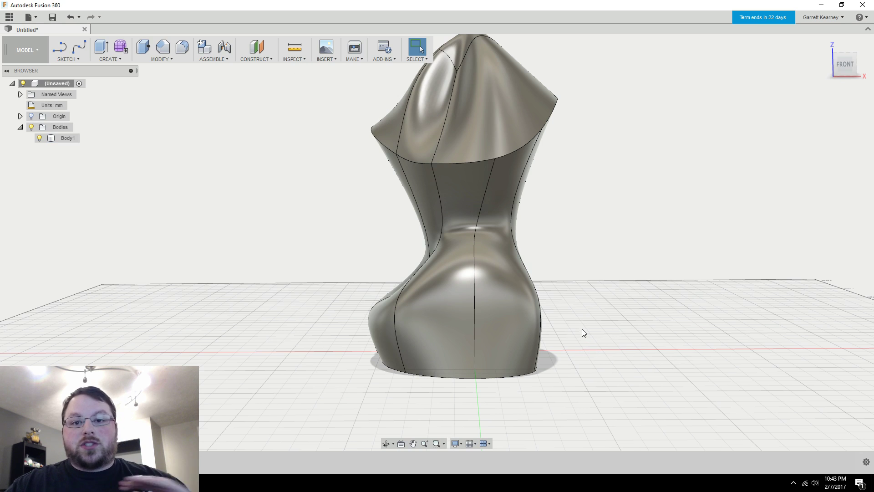
Step: Show the origin planes and construct a plane offset 70 mm above the XY plane, through the body's waist
left_click(270, 60)
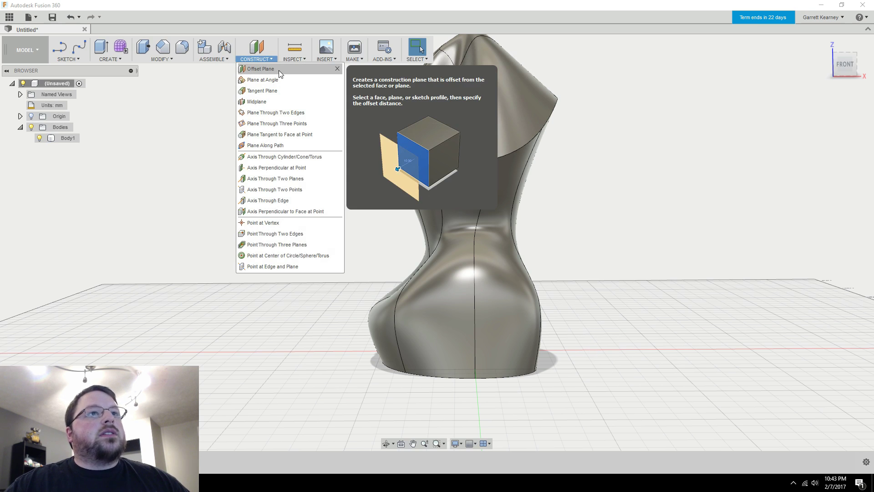
left_click(279, 70)
middle_click_drag(609, 360, 152, 211, "shift")
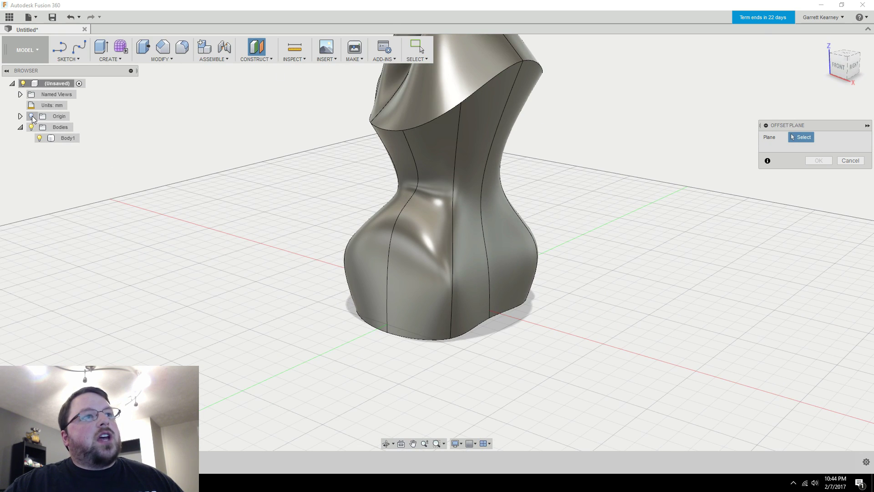
middle_click_drag(146, 198, 620, 354, "shift")
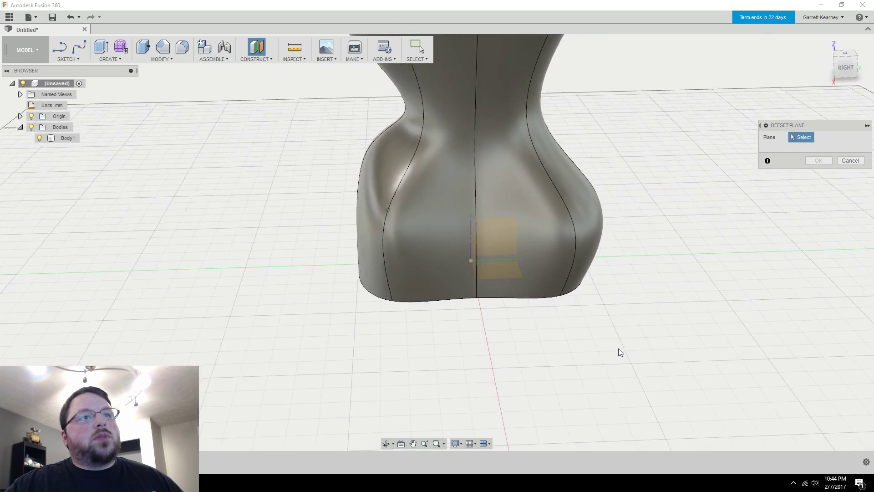
middle_click_drag(618, 348, 498, 249, "shift")
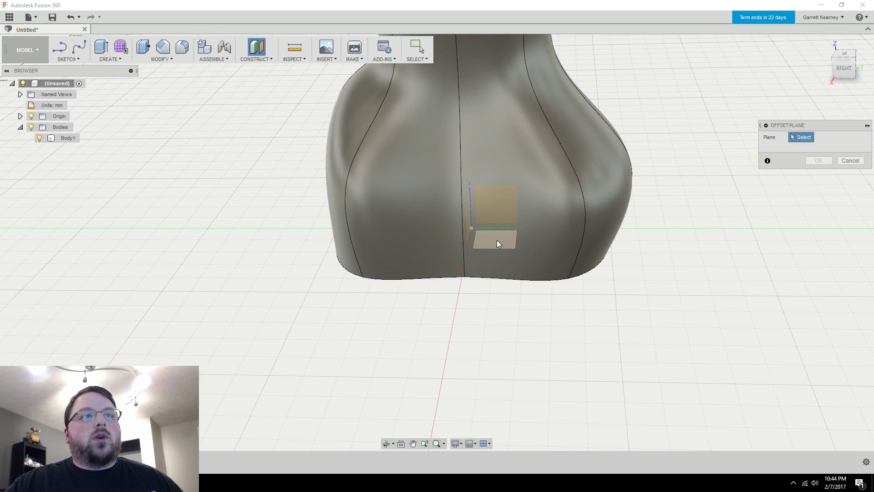
left_click(496, 244)
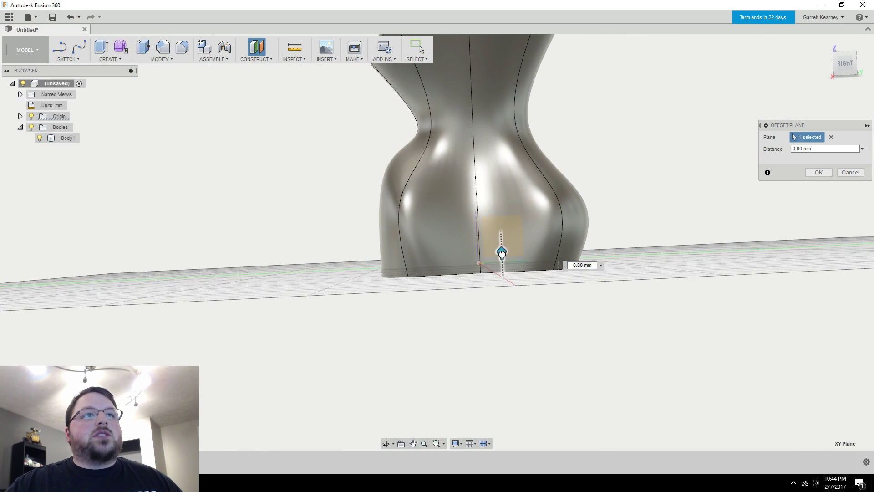
left_click_drag(501, 254, 495, 115)
scroll(513, 132, "up", 3)
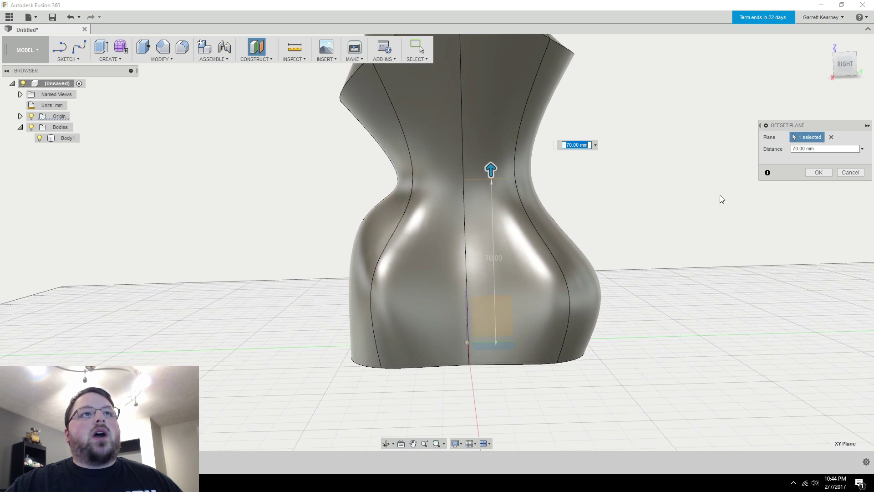
left_click(818, 172)
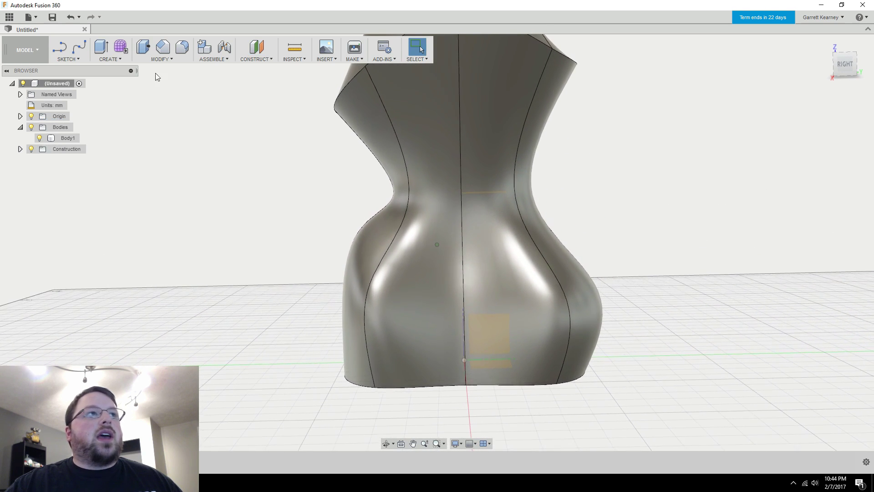
Step: Split the body at the waist using the offset construction plane as the splitting tool
left_click(172, 59)
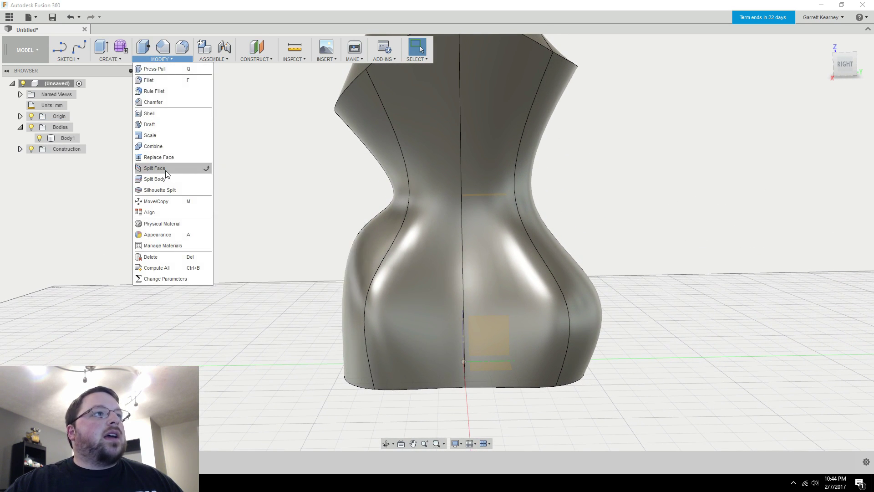
left_click(169, 179)
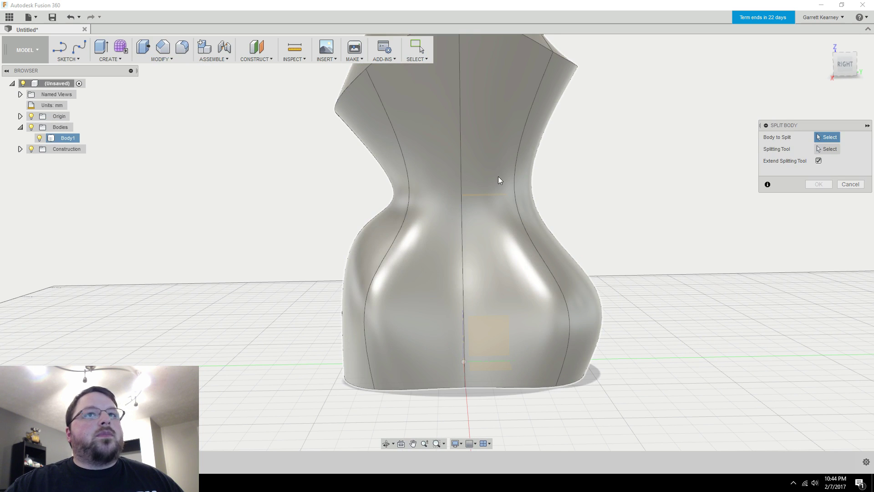
left_click(471, 111)
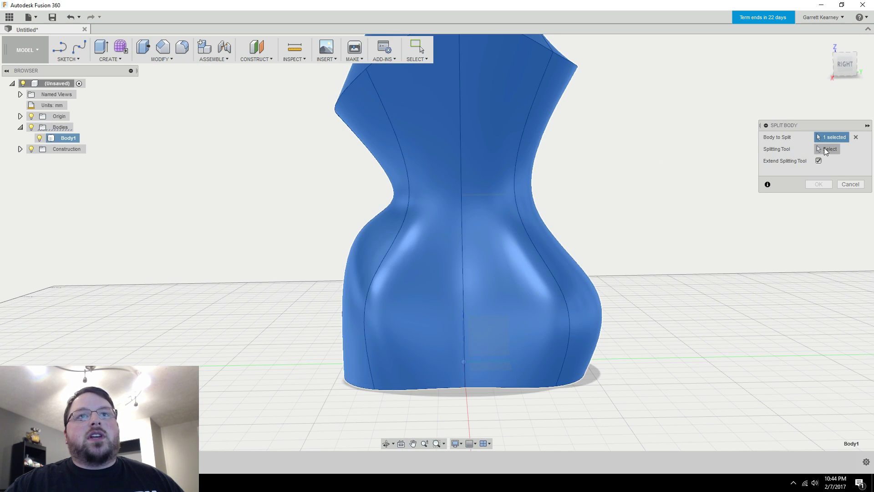
left_click(829, 152)
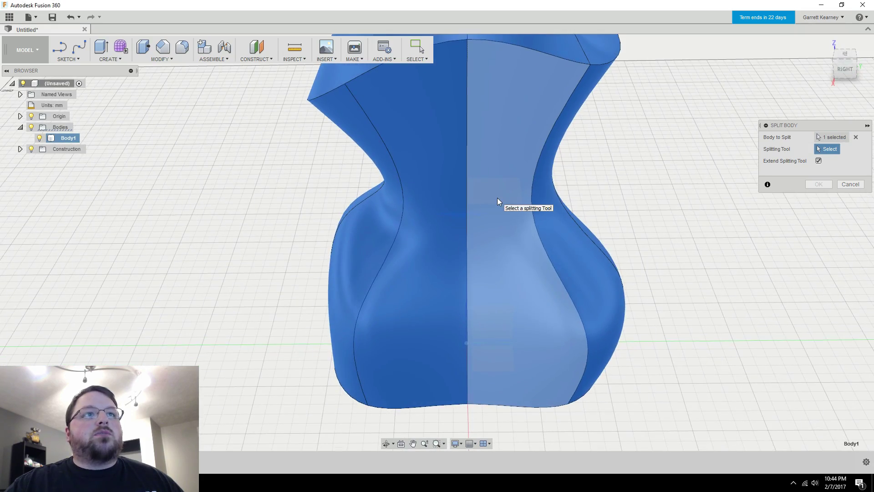
left_click(497, 198)
left_click(507, 229)
middle_click_drag(510, 244, 469, 205, "shift")
left_click(814, 175)
Step: Toggle the visibility of the two split bodies one after the other to inspect the upper and lower parts
left_click(40, 138)
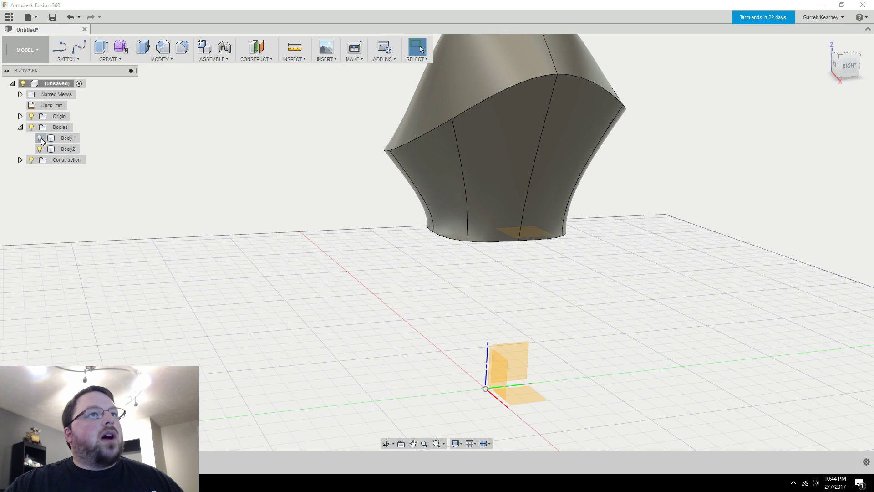
left_click(39, 138)
left_click(39, 148)
left_click(40, 148)
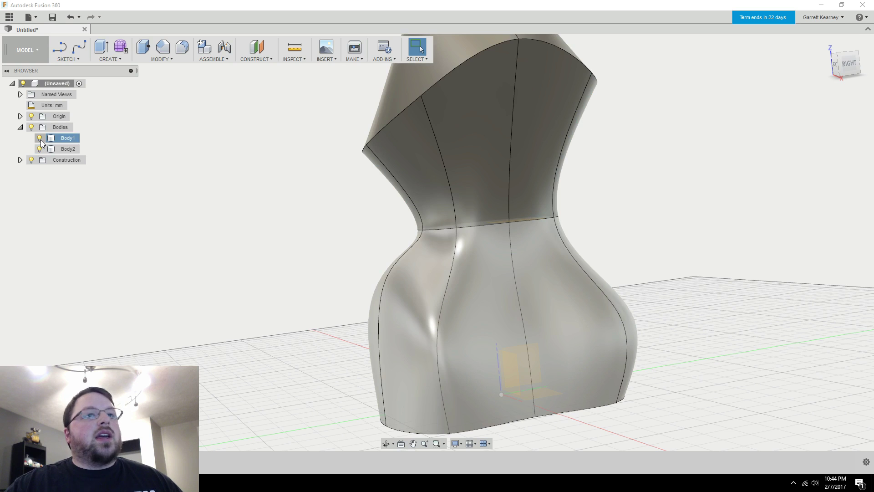
middle_click_drag(160, 187, 207, 193, "shift")
Step: Undo the body split and the offset plane to get back to the single whole body
left_click(211, 186)
key("ctrl+z")
key("ctrl+z")
key("ctrl+z")
key("ctrl+z")
key("ctrl+z")
key("ctrl+z")
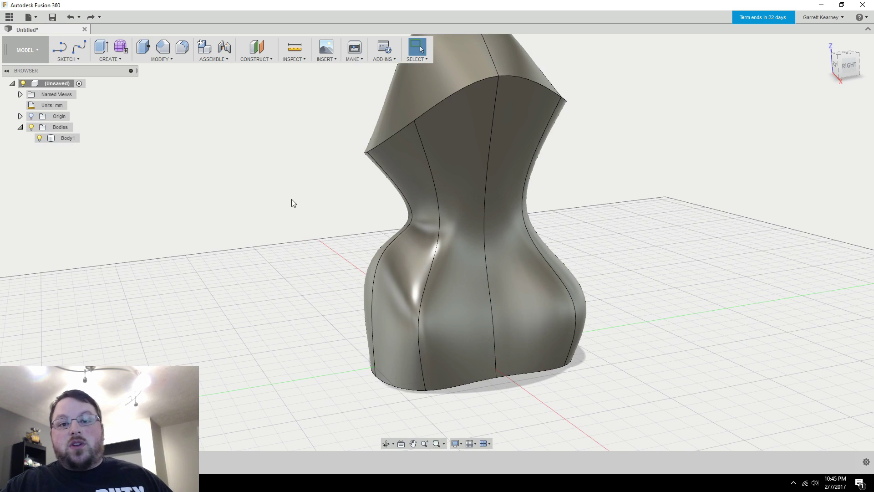
Step: Rename the body as Vase Mode Test
middle_click_drag(747, 245, 509, 210, "shift")
scroll(558, 217, "down", 3)
double_click(69, 139)
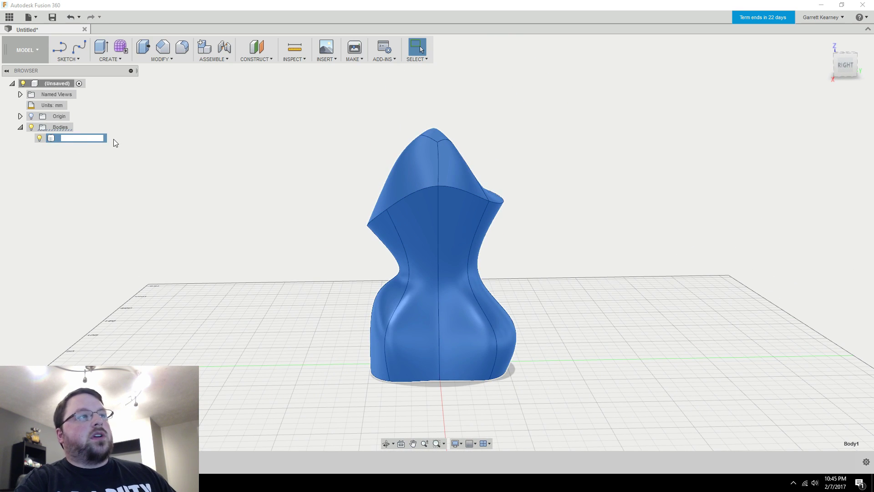
type("Vase Mode Test")
key("Return")
Step: Export the renamed body as an STL in binary format with high refinement, without sending it to the 3D print utility
right_click(80, 137)
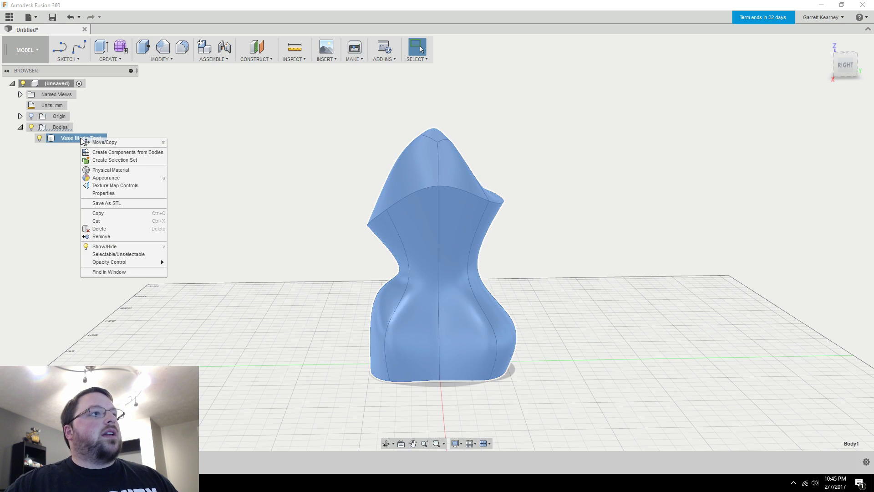
left_click(115, 204)
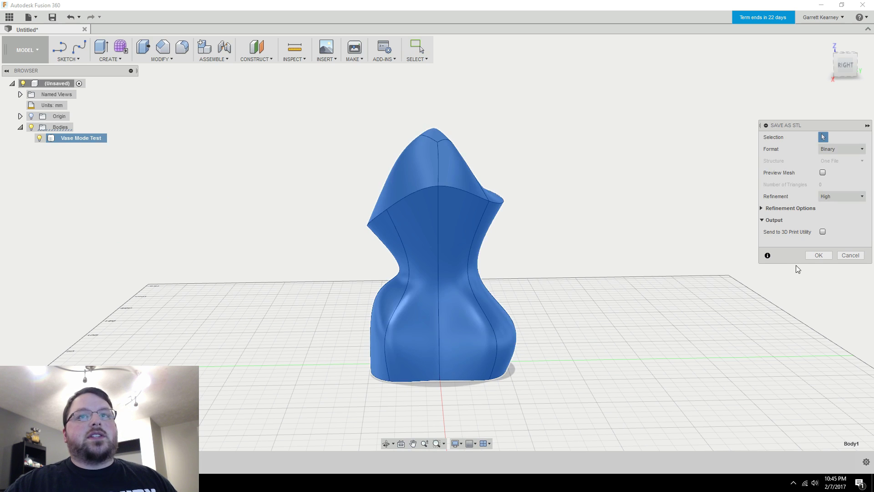
left_click(818, 254)
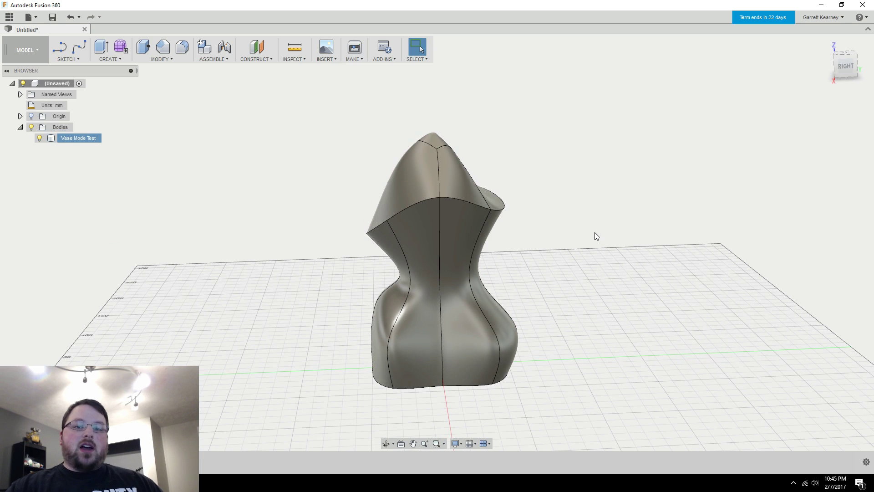